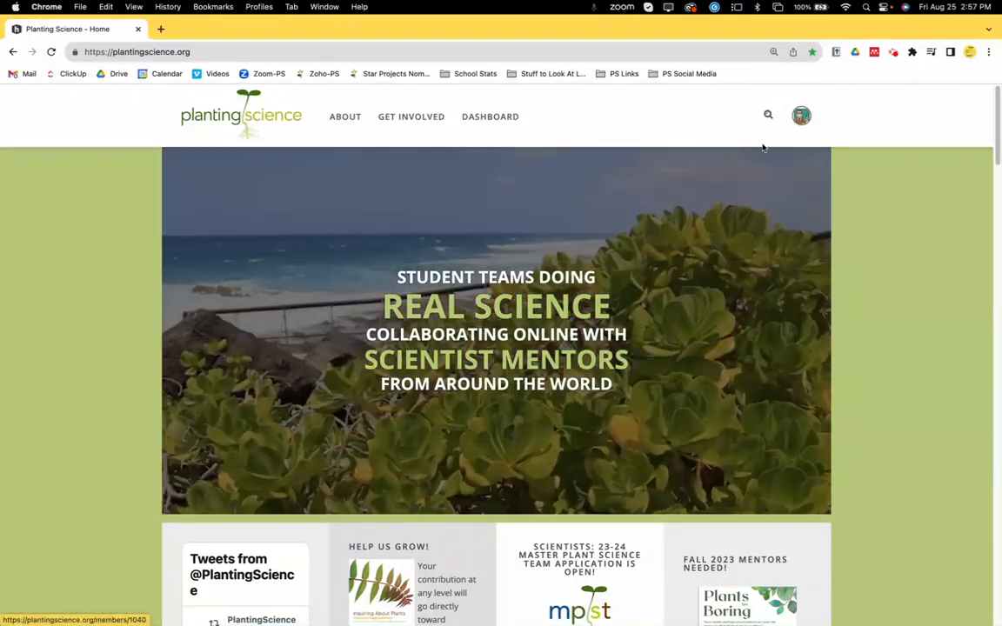
Open the teacher dashboard and go to the AHS Teacher Fall 2023 (DEMO) group page
mouse_move(802, 115)
left_click(793, 147)
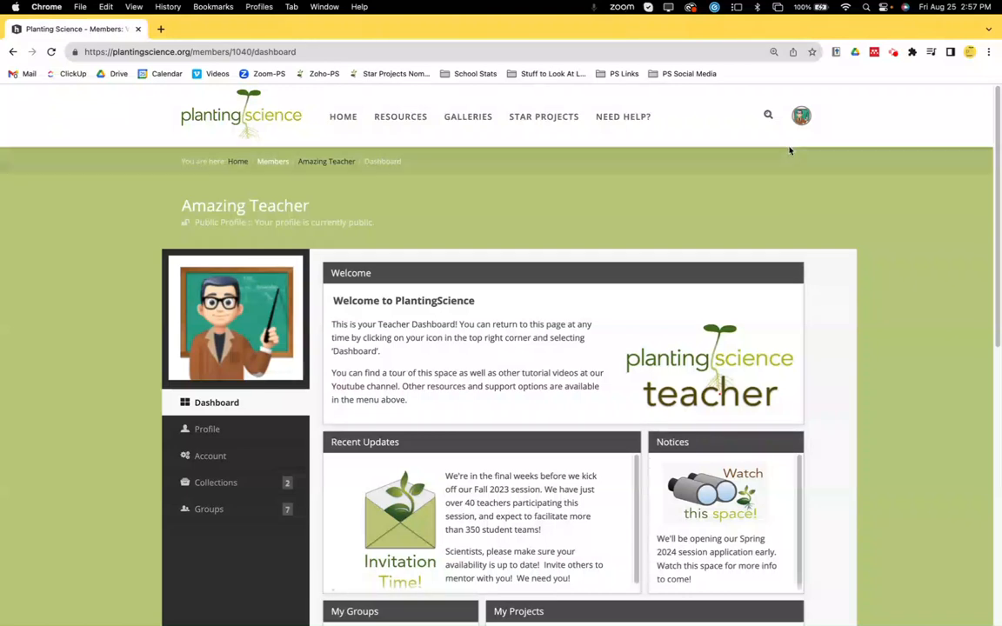
scroll(682, 202, "down", 3)
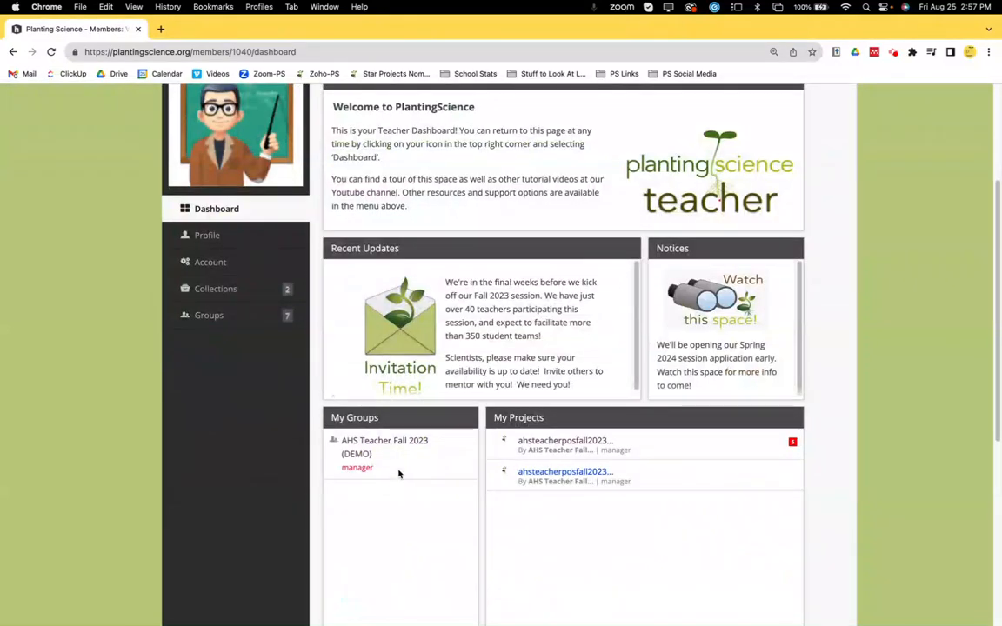
left_click(362, 447)
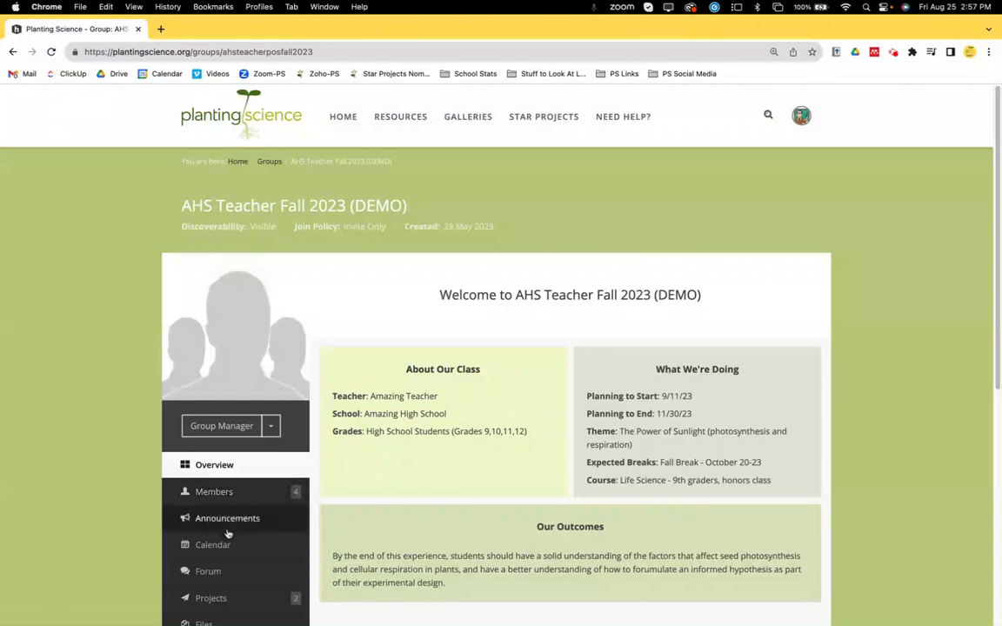
Look over the group's overview page, then open the group's settings for editing
scroll(228, 535, "down", 2)
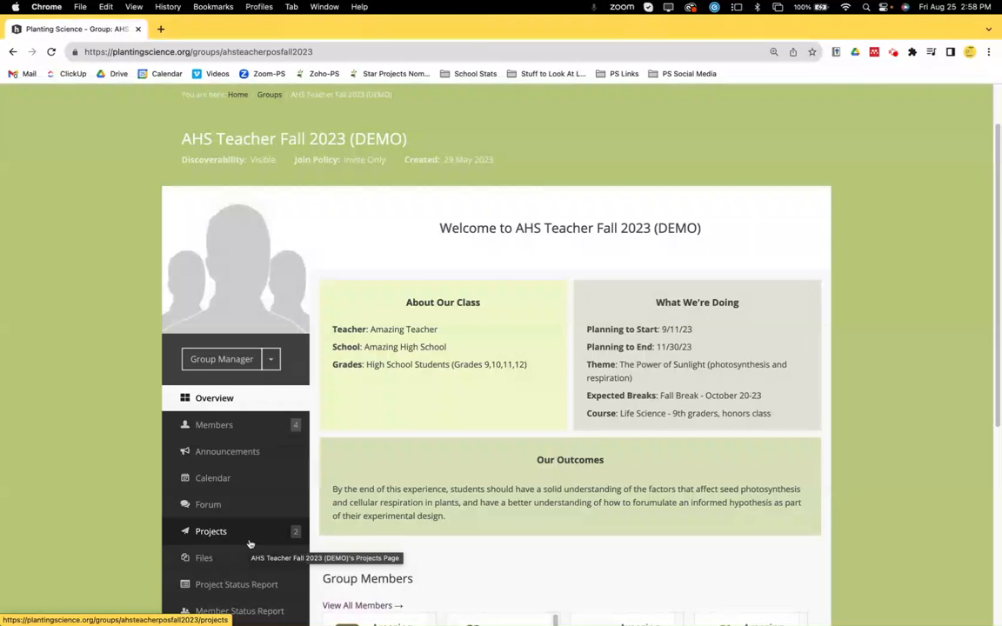
scroll(522, 405, "up", 2)
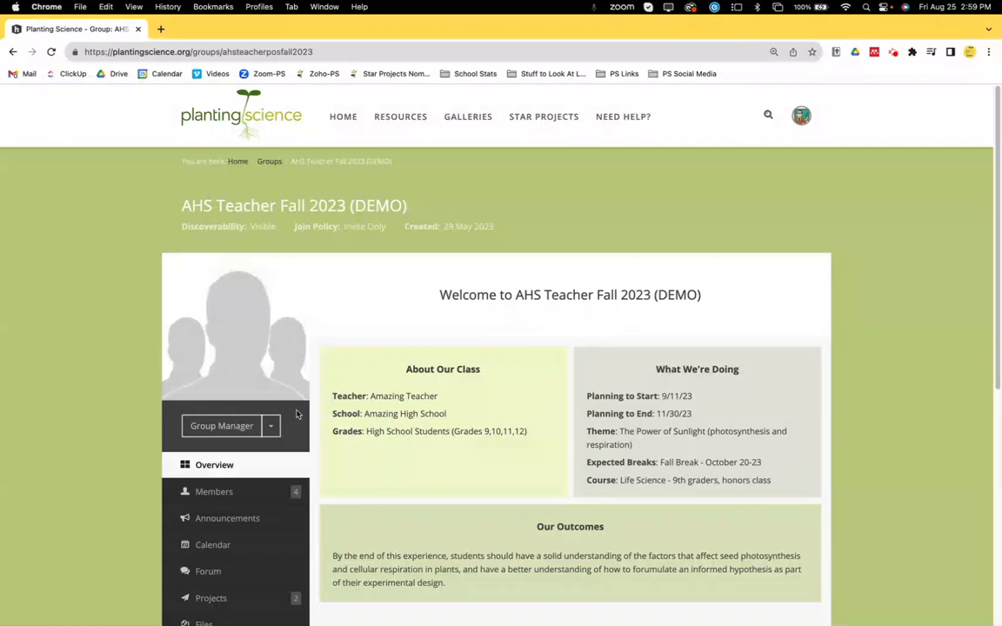
left_click(271, 425)
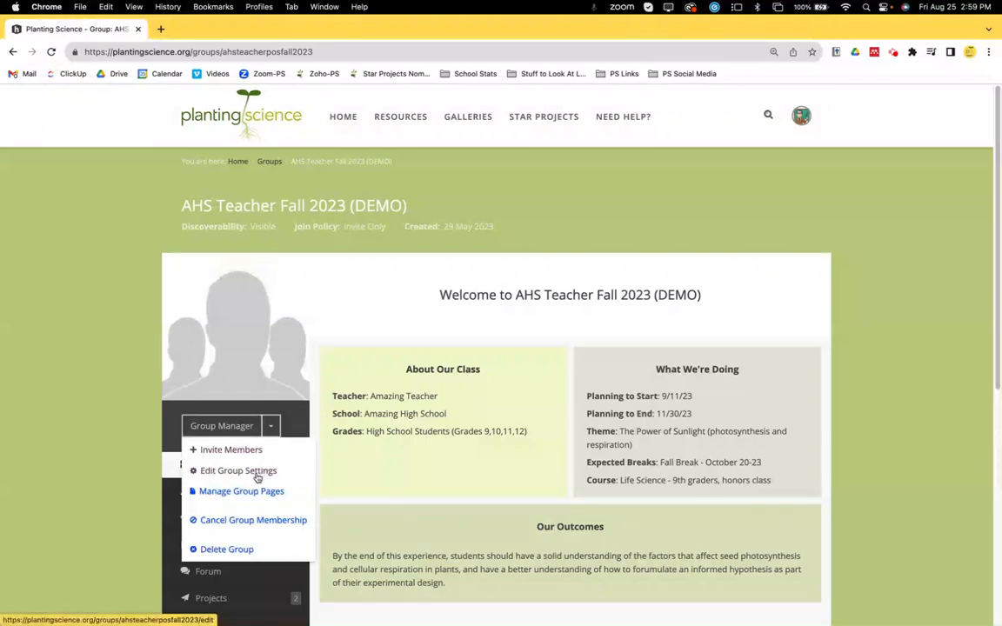
left_click(258, 475)
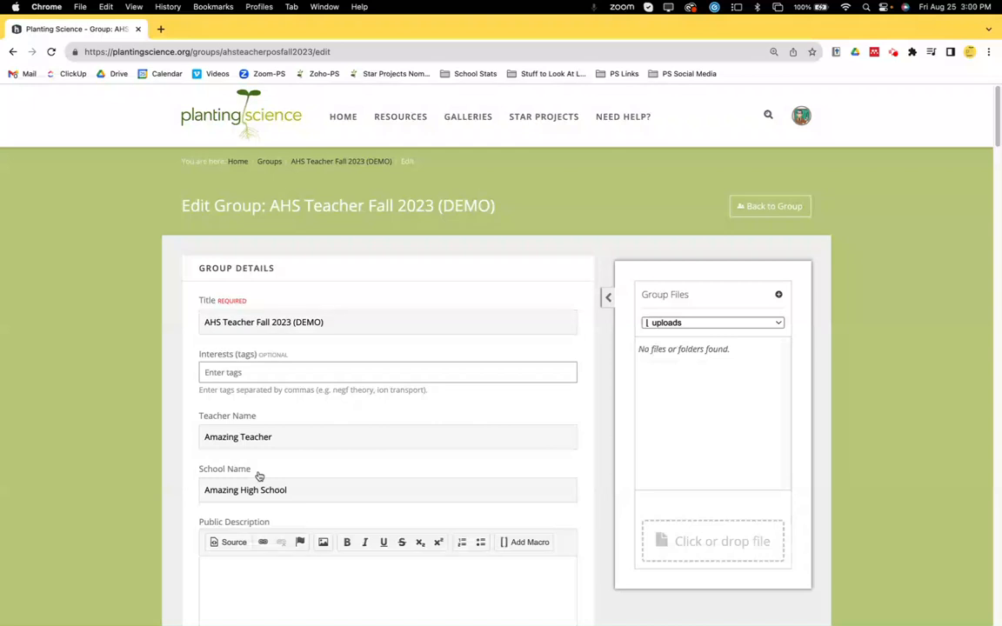
Enter the group's Public Description as "This is a test group for training!" followed by a new line
left_click(344, 320)
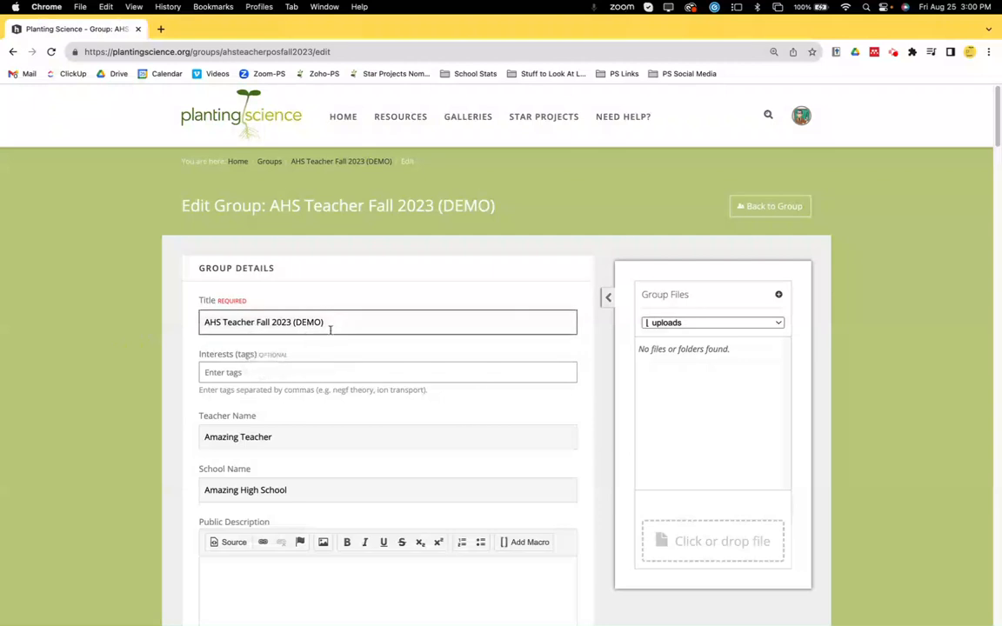
scroll(324, 415, "down", 1)
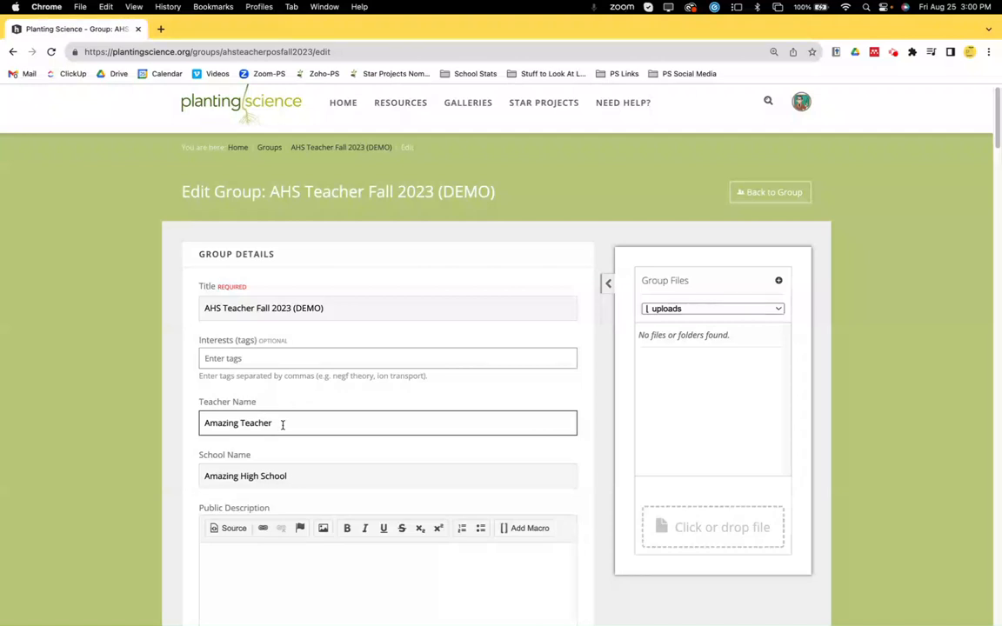
scroll(324, 425, "down", 4)
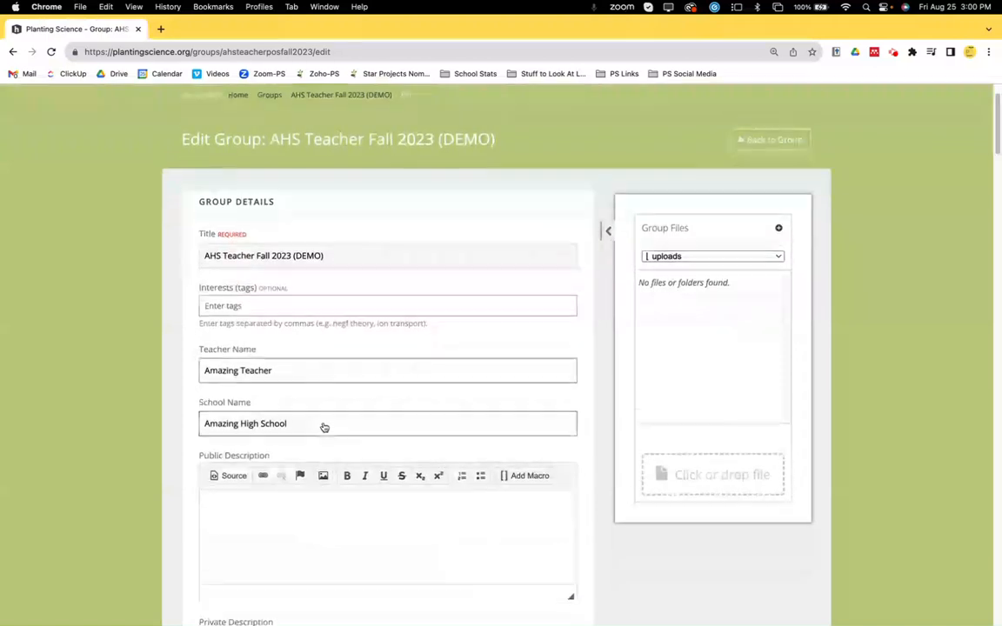
scroll(306, 396, "down", 3)
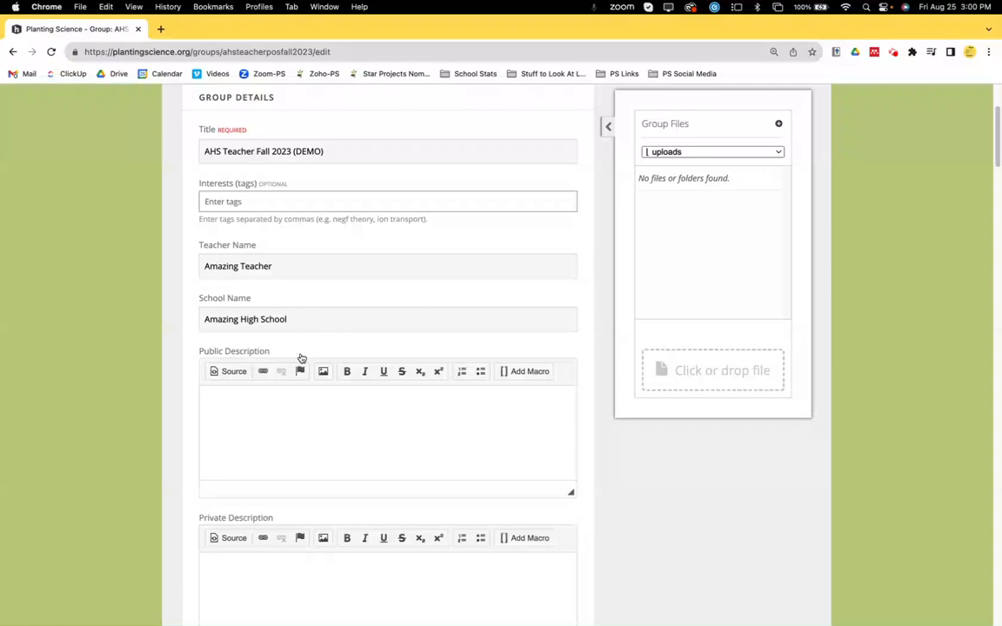
left_click(255, 414)
type("This is a test group foo")
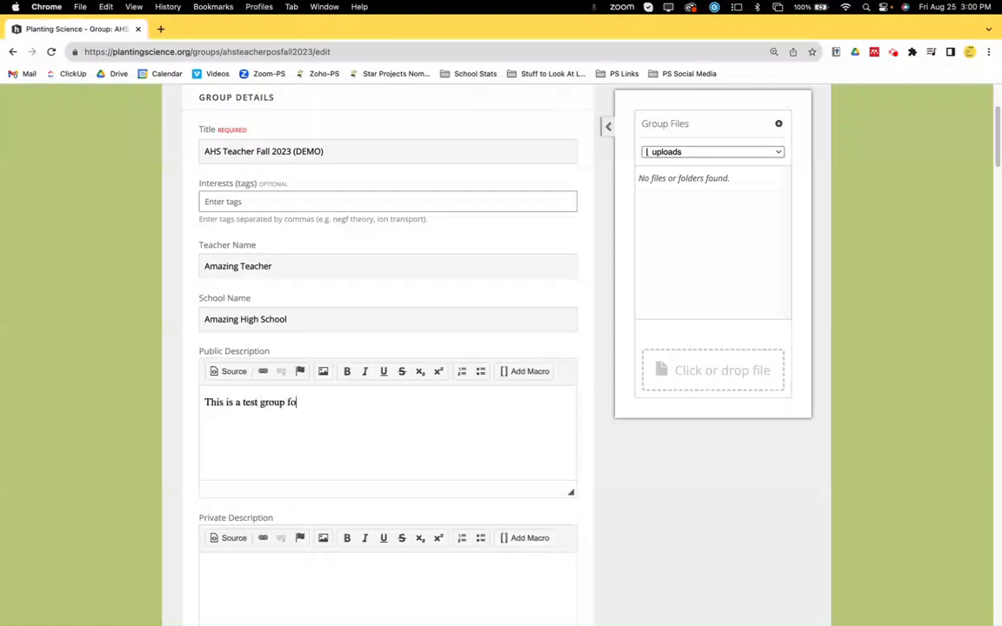
type("r training!")
key("Return")
In the Public Description, make "test group" bold, underline "training" and italicize "This"
left_click_drag(243, 403, 338, 406)
left_click(346, 372)
left_click(384, 372)
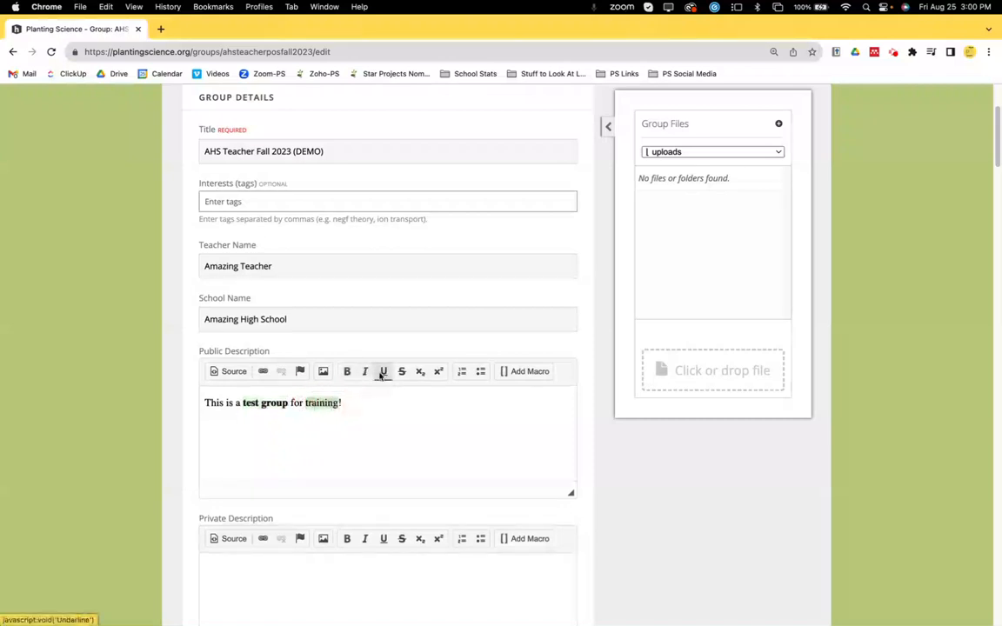
double_click(218, 403)
left_click(365, 374)
left_click(353, 403)
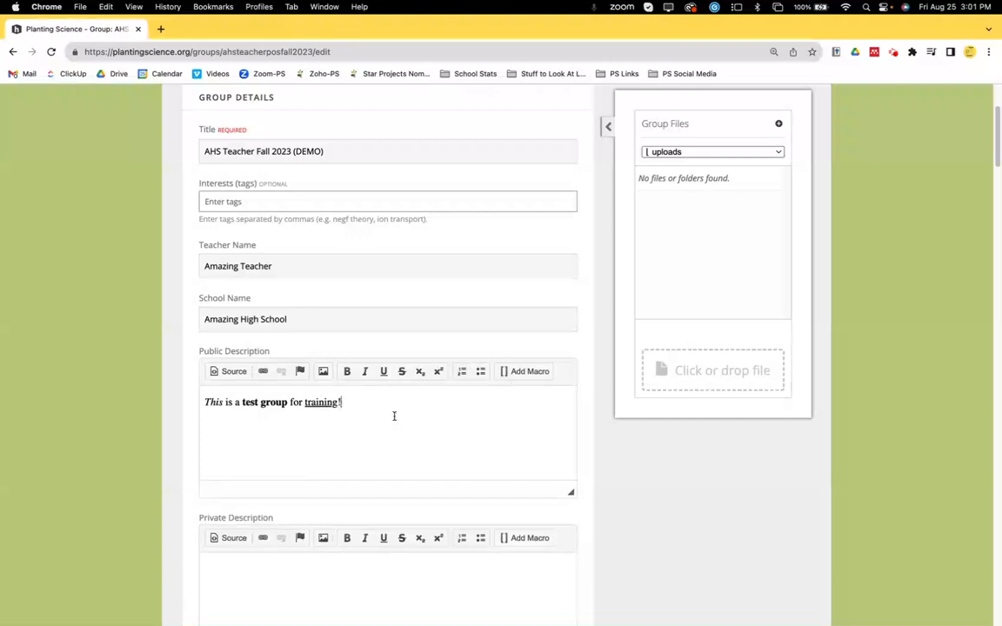
View the Public Description's HTML source and return to the formatted view
left_click(231, 372)
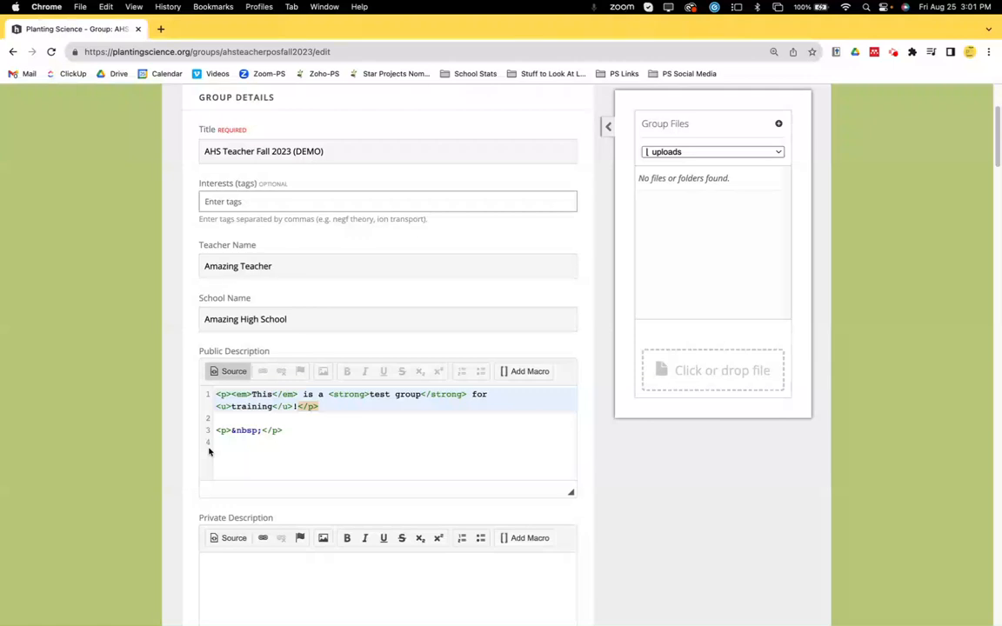
left_click(225, 371)
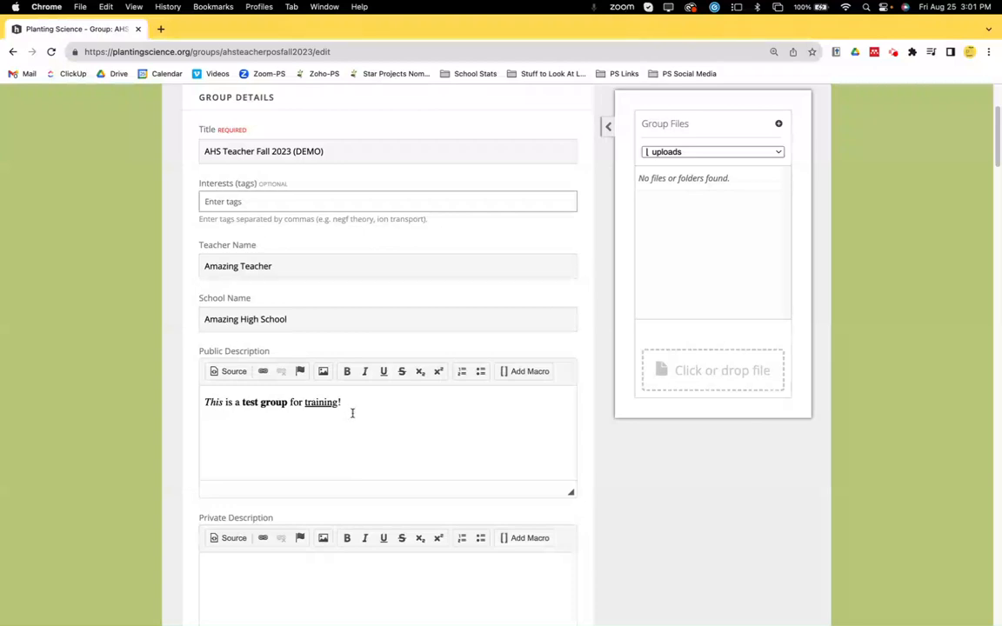
Review the Private Description, the Start Date and End Date with their calendars, and the investigation theme options
scroll(417, 409, "down", 3)
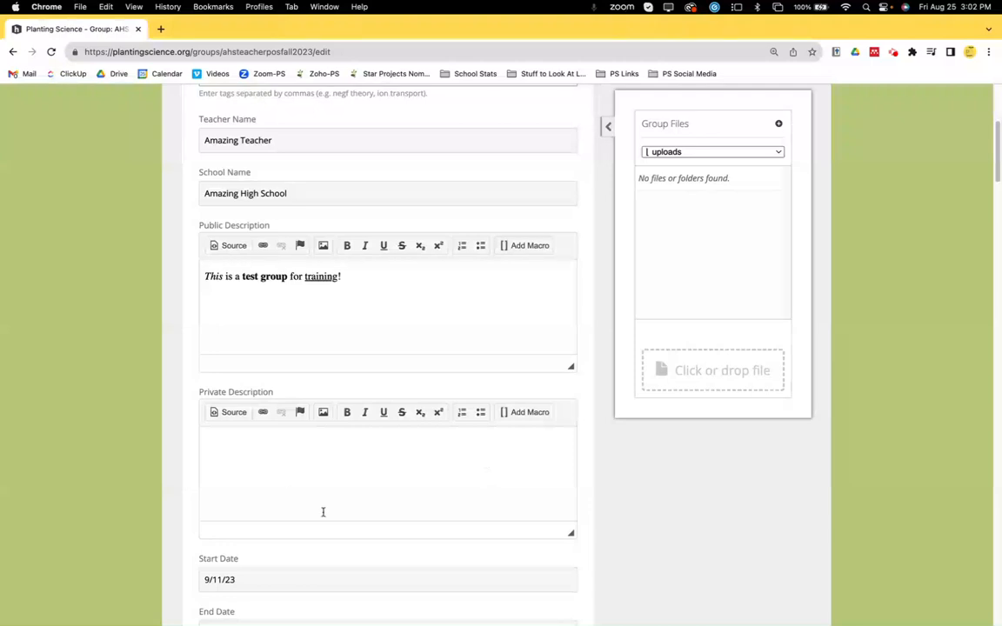
scroll(365, 481, "down", 2)
left_click(285, 491)
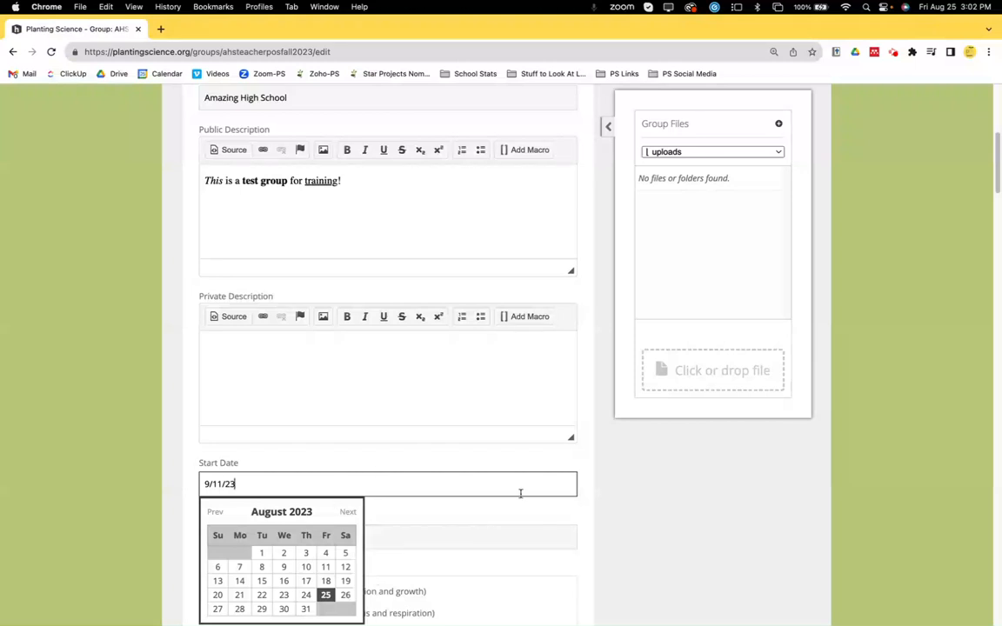
left_click(586, 491)
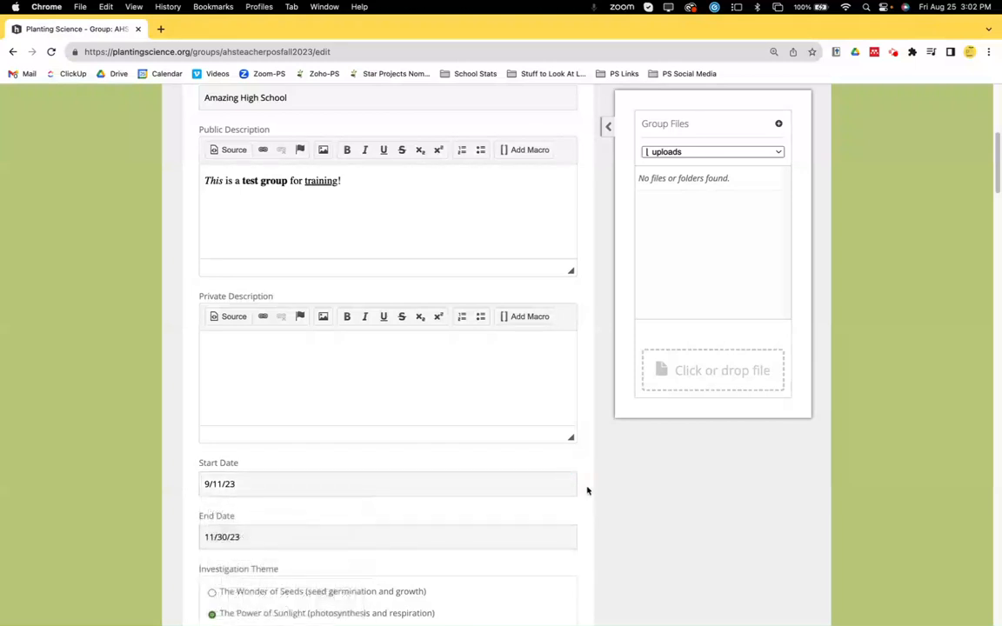
left_click(302, 492)
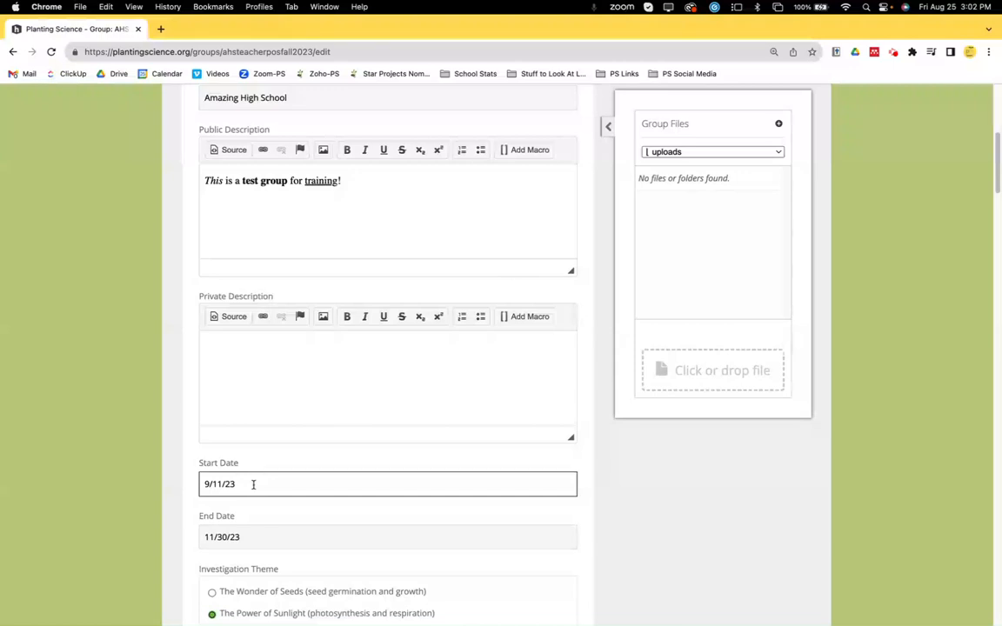
left_click(247, 537)
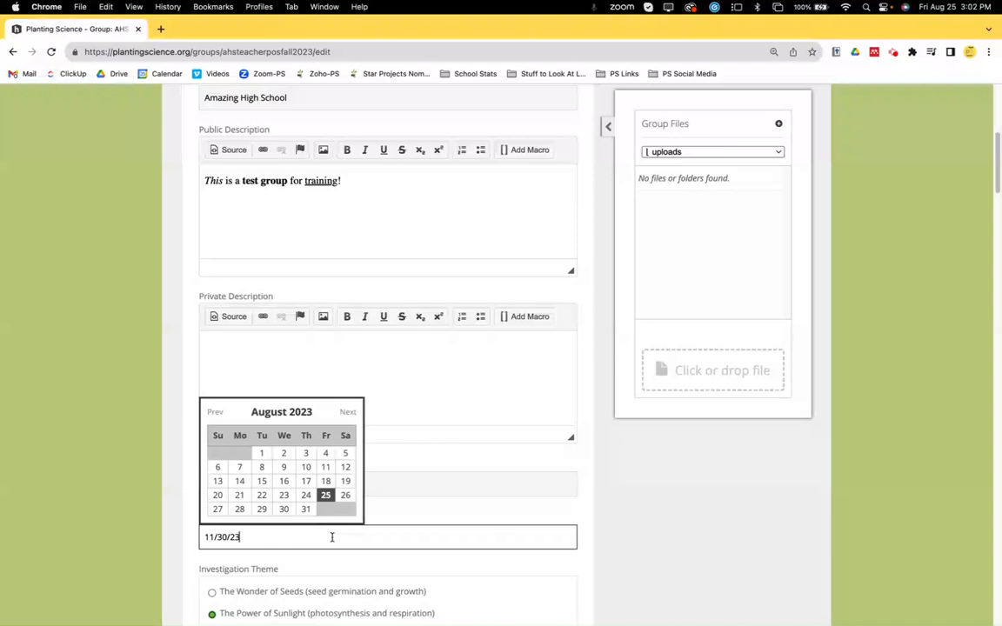
left_click(510, 515)
scroll(411, 571, "down", 4)
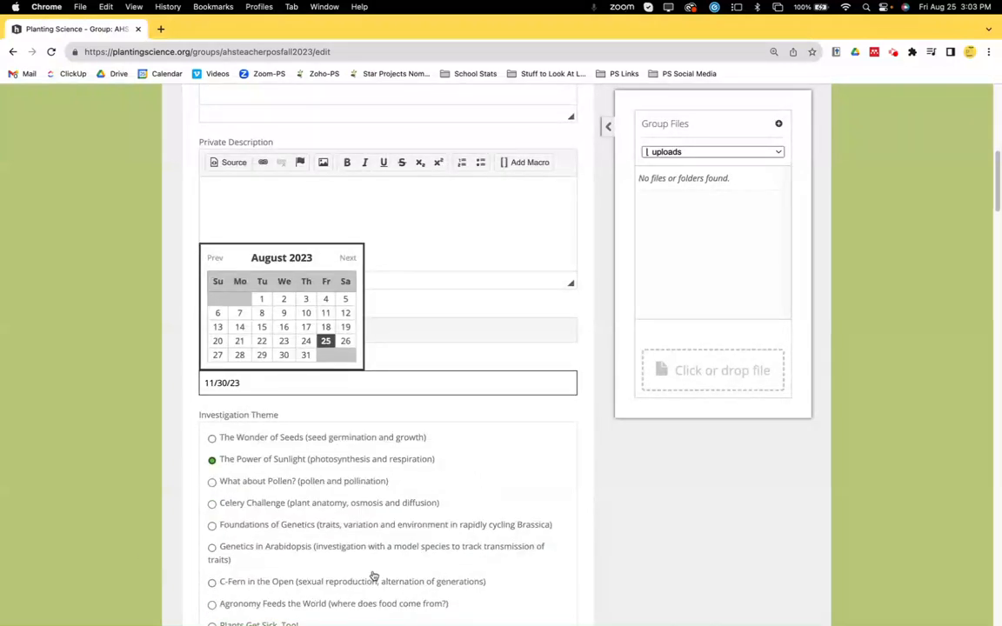
scroll(489, 528, "down", 2)
scroll(489, 528, "down", 5)
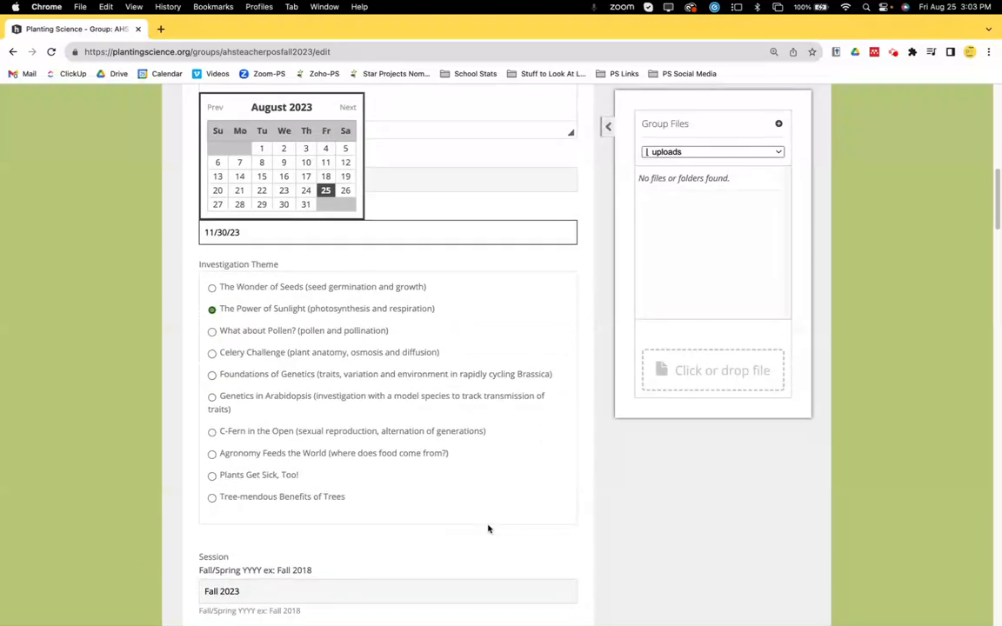
left_click(288, 511)
Break the Outcomes text after "students should" and make the rest a bulleted list, splitting before "have a better understanding"
scroll(288, 511, "down", 5)
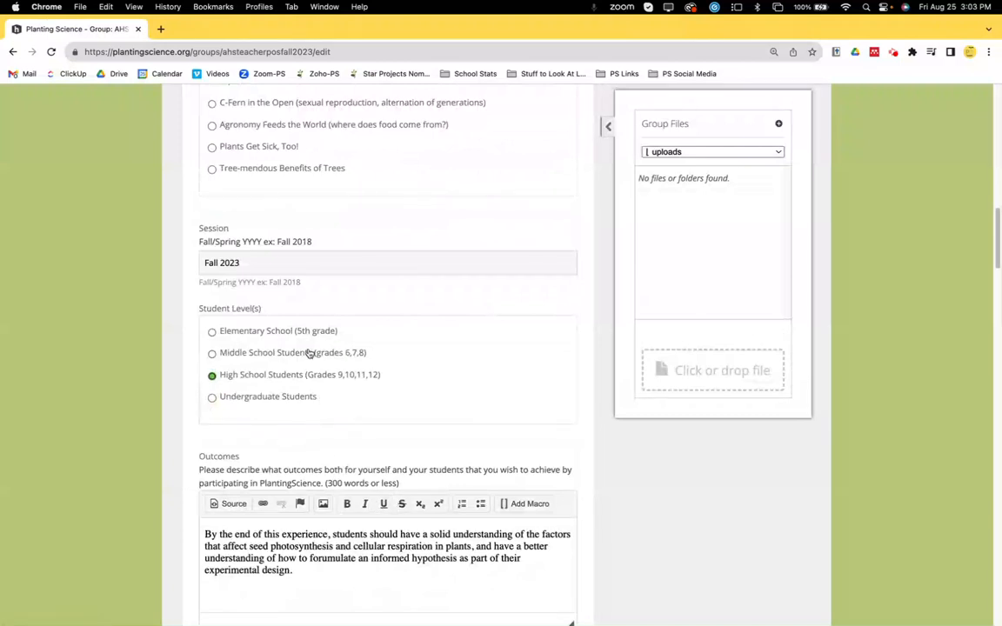
scroll(443, 409, "down", 2)
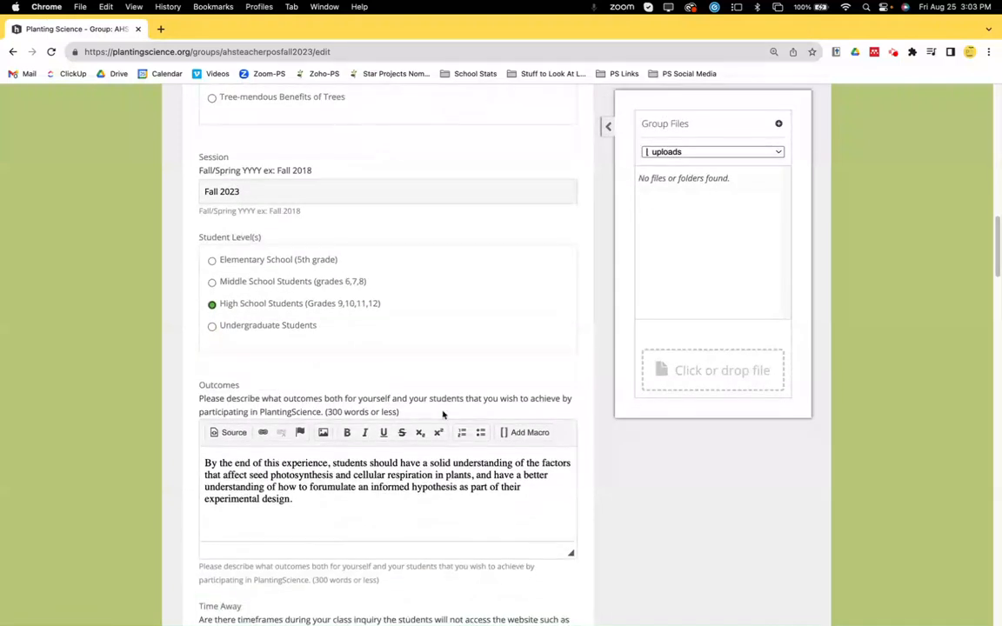
left_click(309, 503)
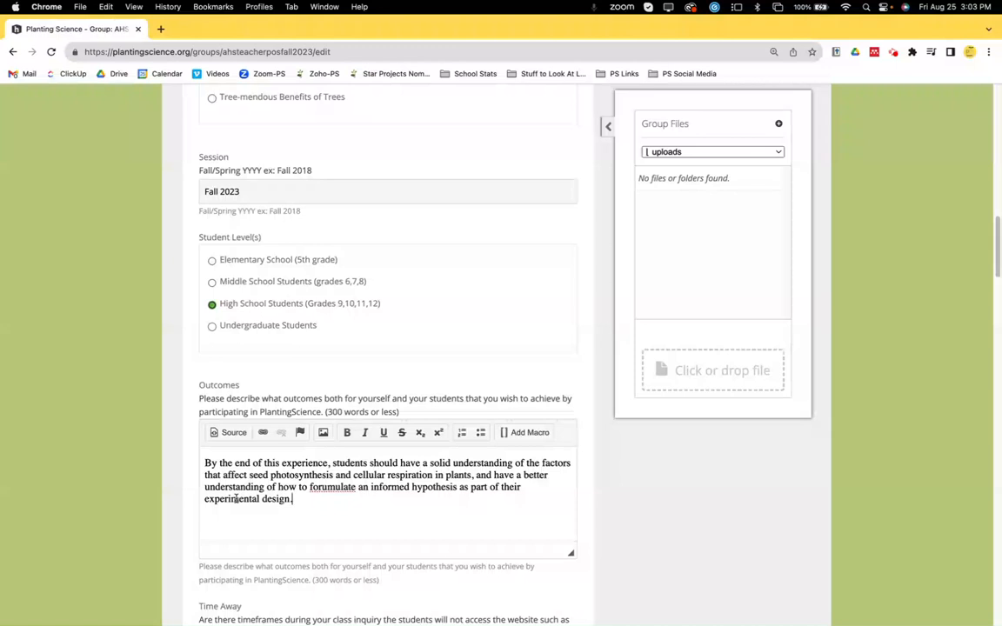
left_click(397, 463)
key("Return")
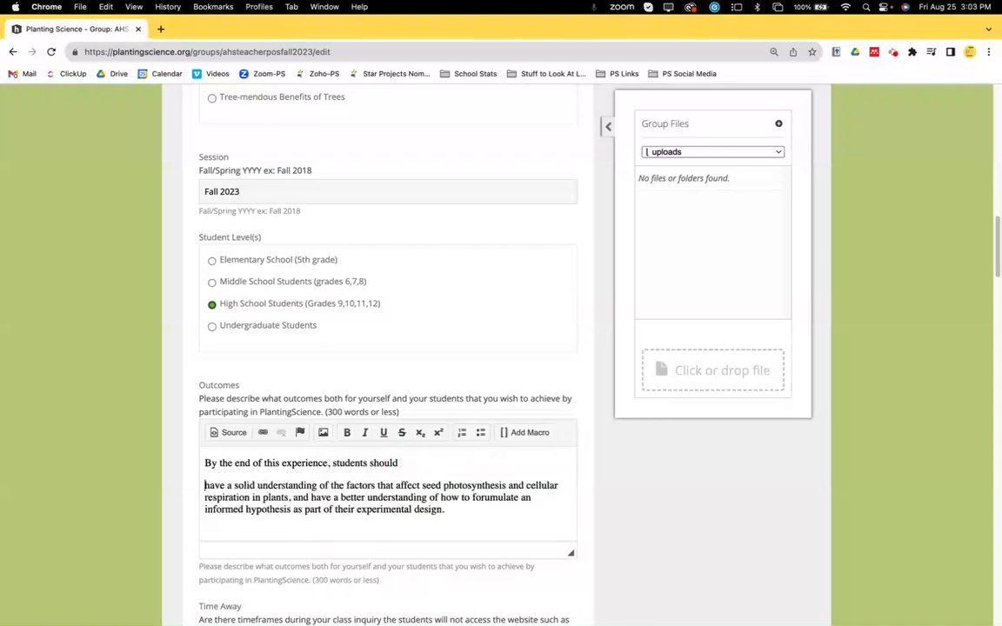
left_click(481, 433)
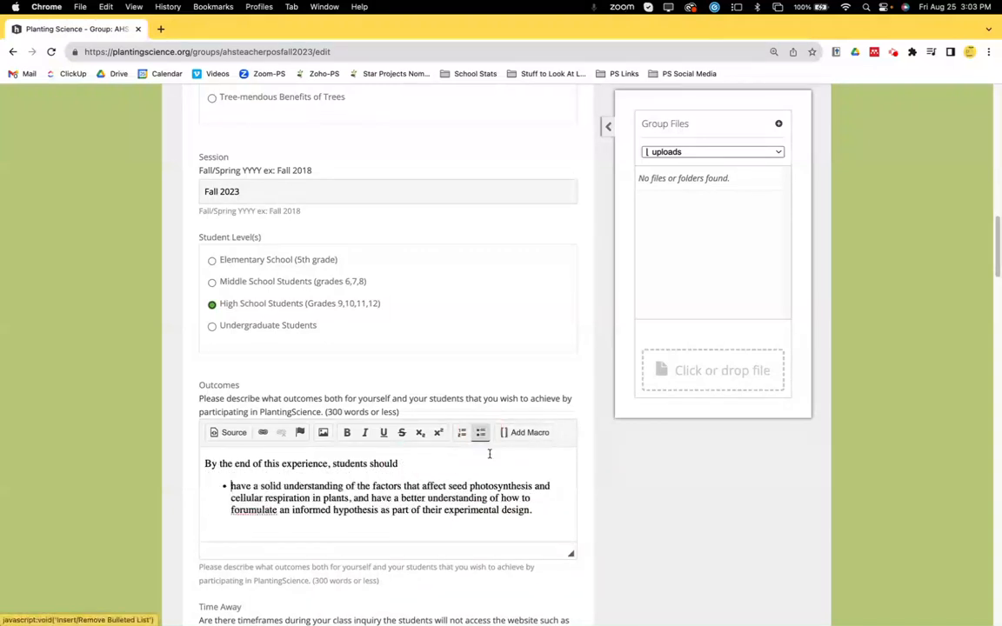
left_click(369, 497)
key("Return")
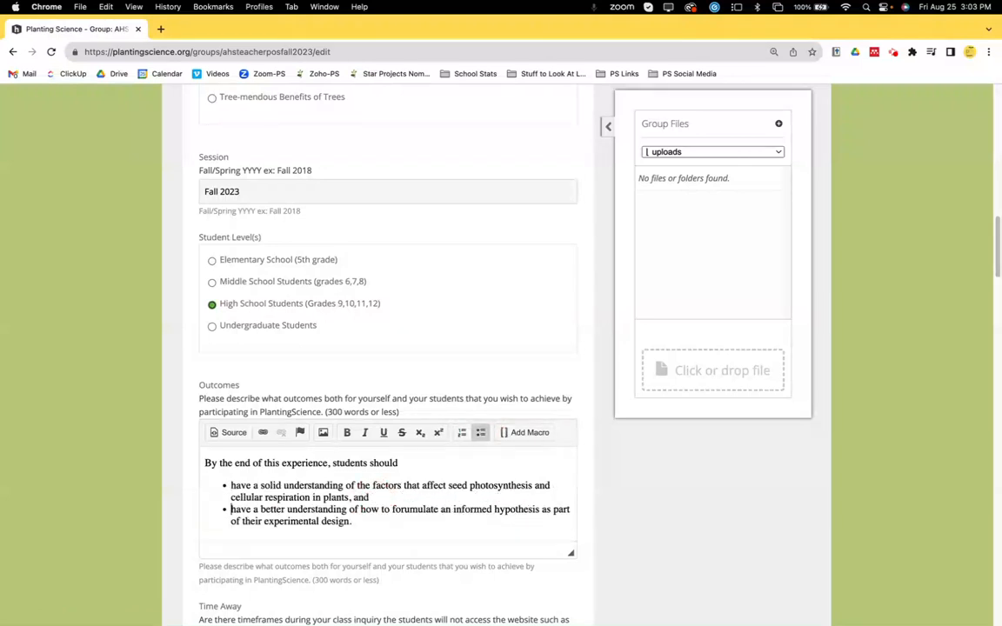
Add a blank line within the first Outcomes bullet after "in plants, and" to space the two bullets apart
left_click(375, 498)
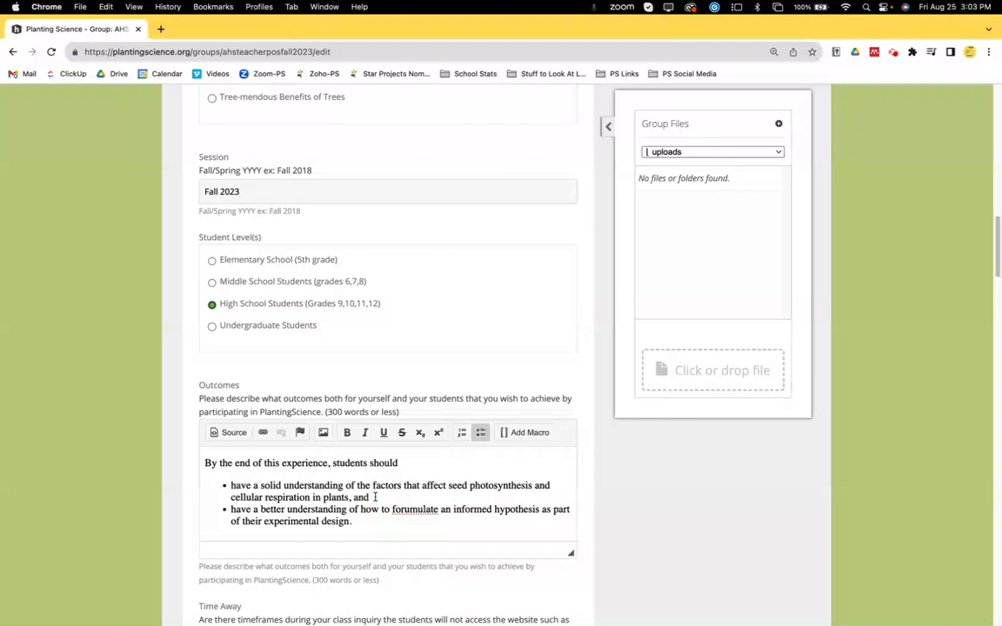
key("shift+Return")
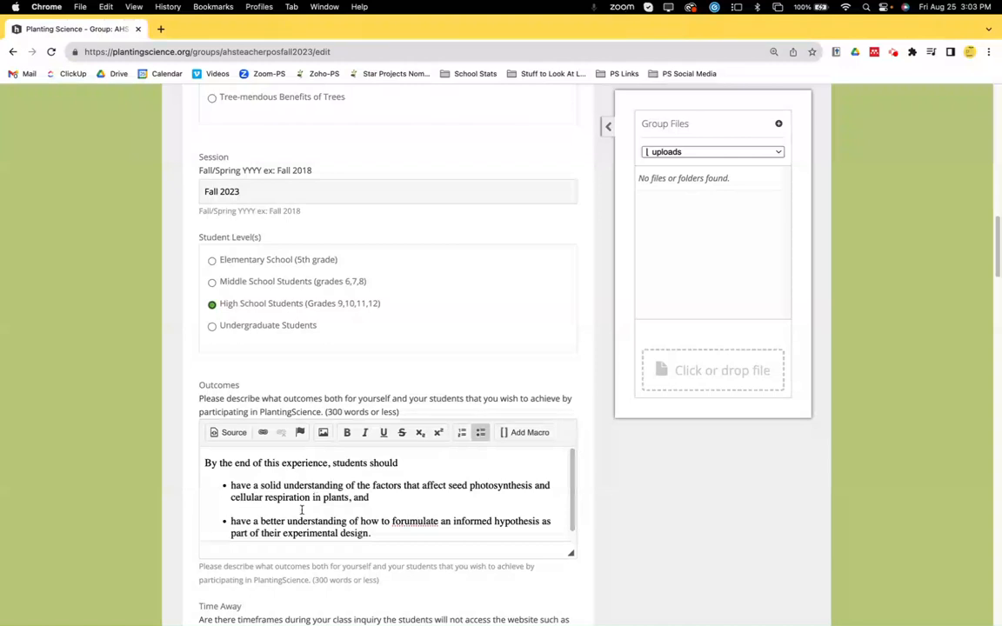
scroll(392, 507, "down", 1)
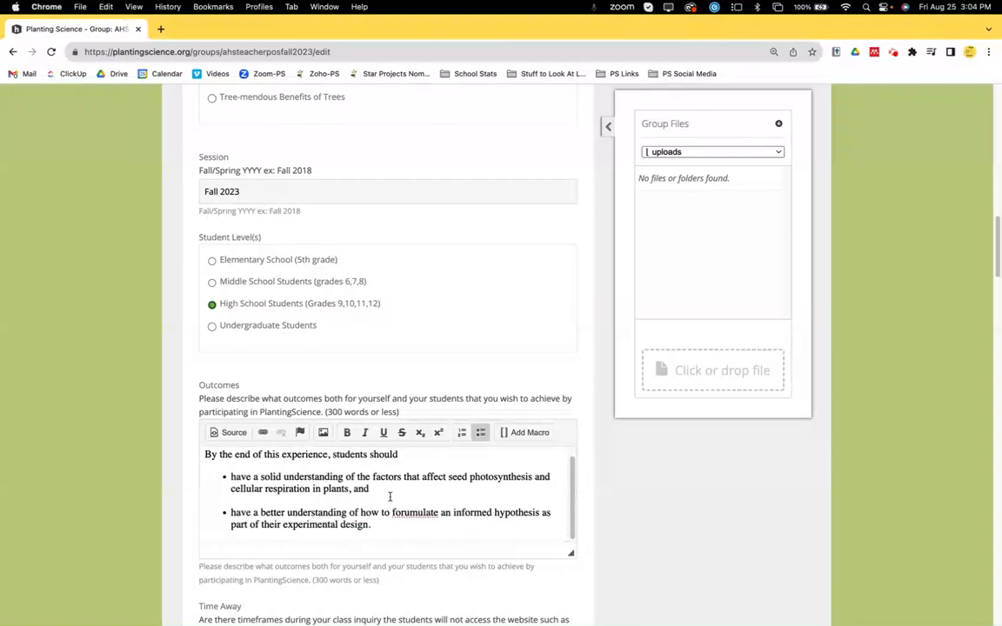
left_click(189, 529)
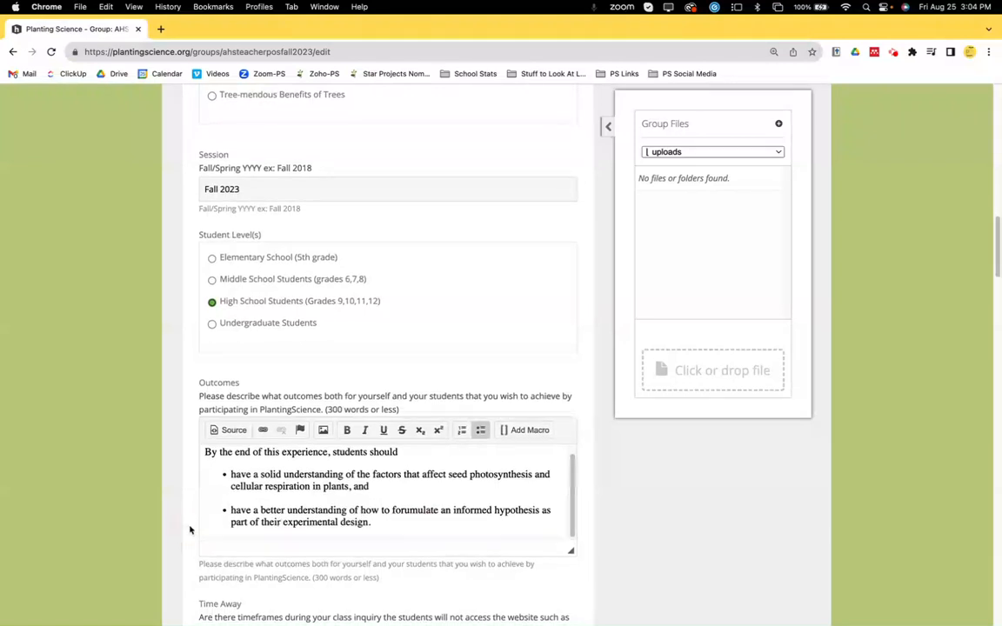
Set Time Away to "Fall Break - October 20-23, Thanksgiving Break - November 20th"
scroll(190, 529, "down", 3)
left_click(306, 489)
left_click_drag(313, 490, 200, 492)
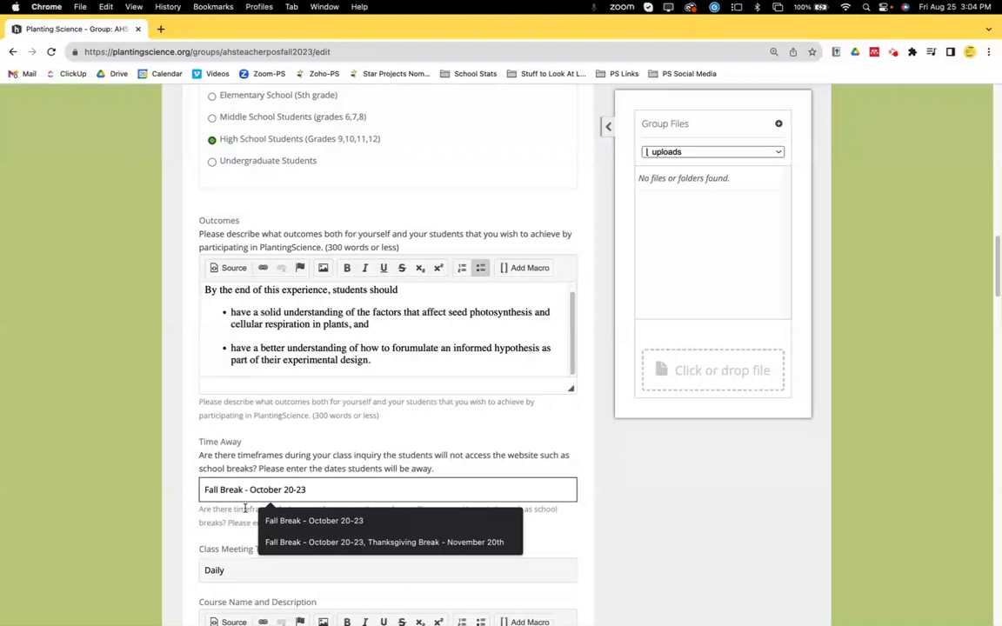
type(", Thanksgiving Break - November 20th")
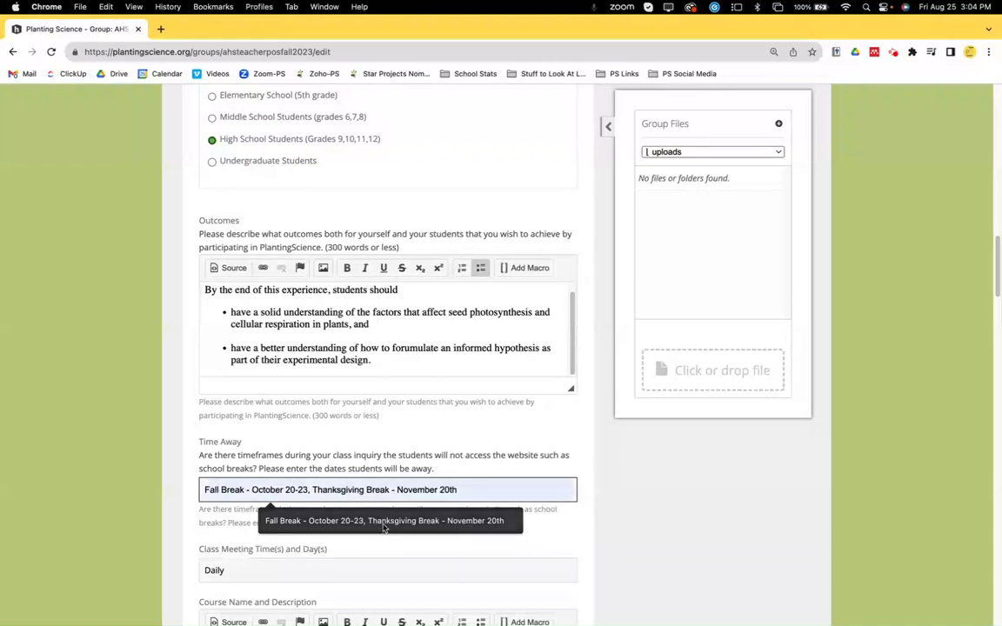
Accept the suggested Time Away entry "Fall Break - October 20-23, Thanksgiving Break - November 20th" and check the Class Meeting Time(s) and Day(s)
left_click(381, 524)
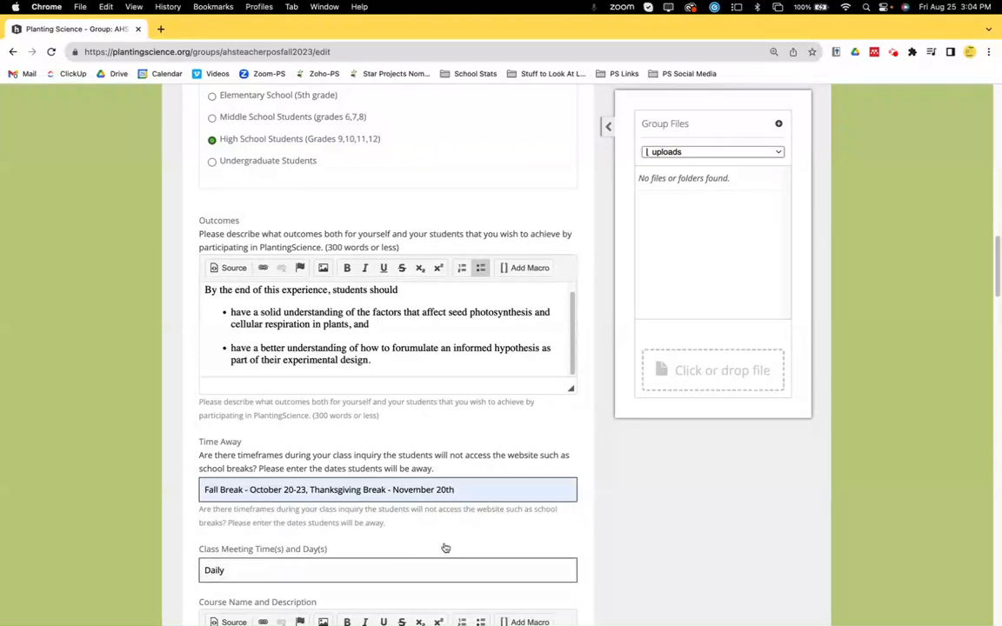
scroll(398, 520, "down", 1)
scroll(398, 521, "down", 2)
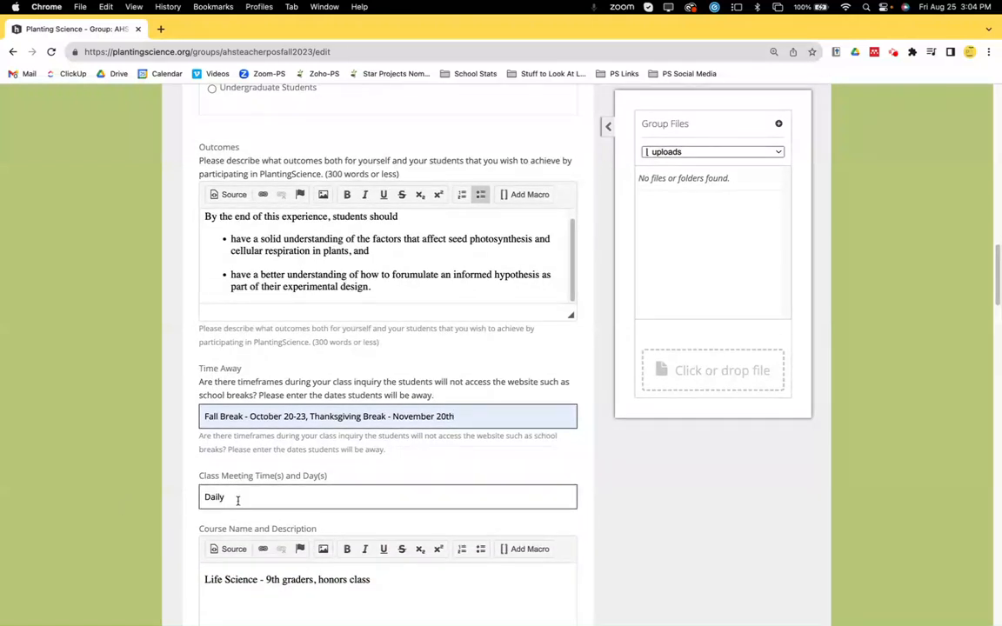
scroll(237, 501, "down", 6)
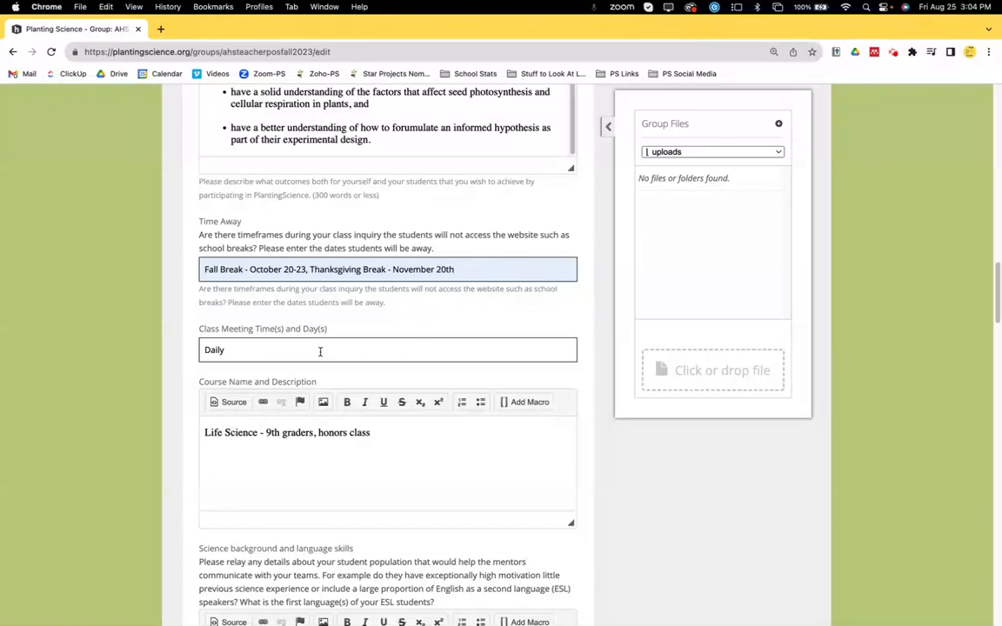
Change the Course Name and Description to "9th Grade - Life Science"
left_click(296, 452)
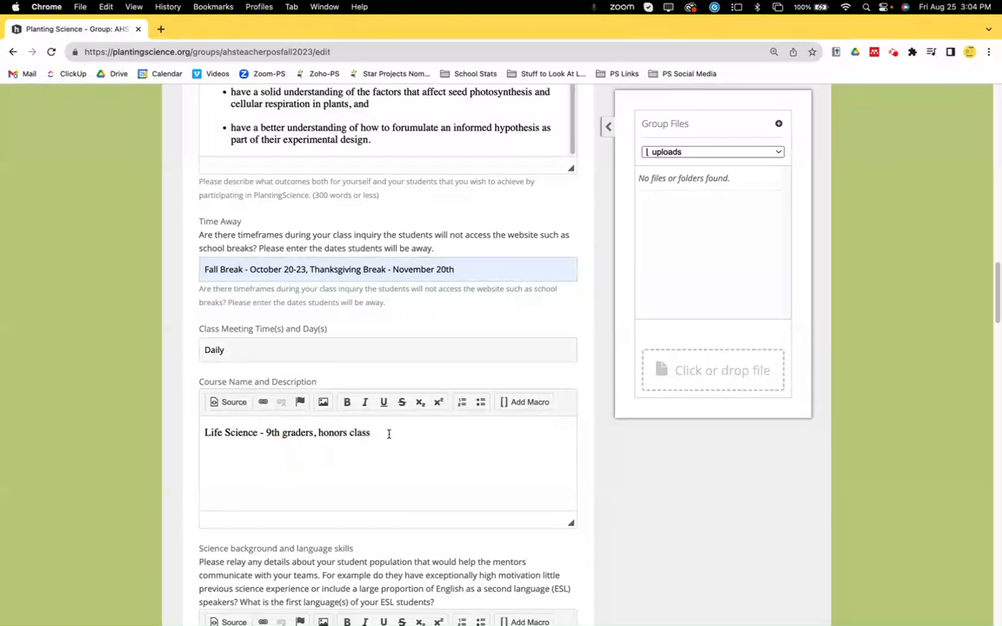
key("BackSpace")
key("BackSpace")
key("BackSpace")
key("BackSpace")
key("BackSpace")
key("BackSpace")
key("BackSpace")
key("BackSpace")
key("BackSpace")
key("BackSpace")
key("BackSpace")
key("BackSpace")
key("BackSpace")
key("BackSpace")
key("BackSpace")
key("BackSpace")
key("BackSpace")
key("BackSpace")
key("BackSpace")
key("BackSpace")
key("BackSpace")
key("BackSpace")
key("BackSpace")
key("BackSpace")
key("BackSpace")
key("BackSpace")
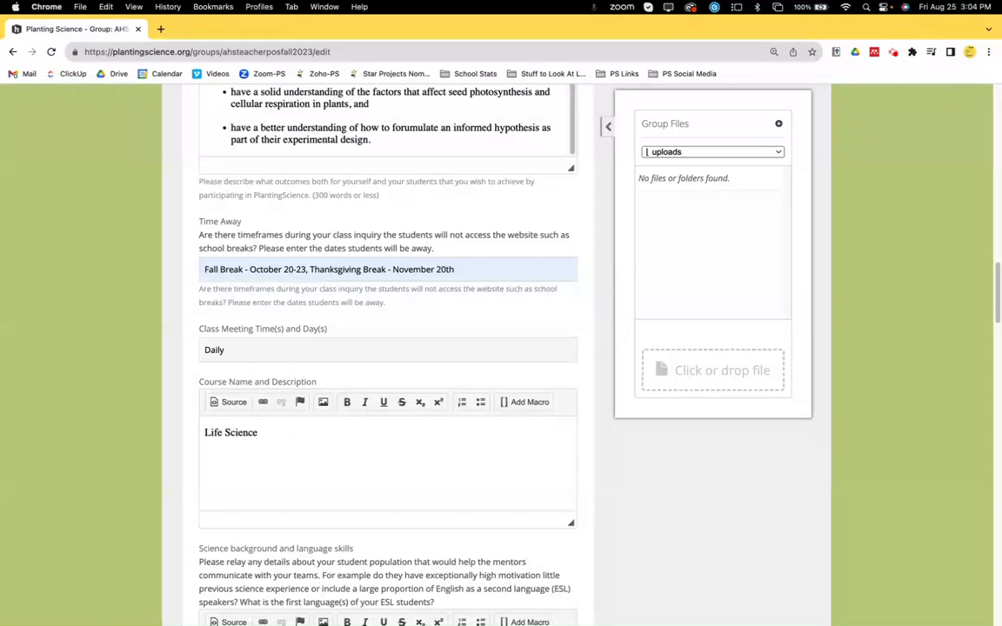
key("Left")
key("Left")
key("Left")
key("Left")
key("Left")
key("Left")
key("Left")
key("Left")
key("Left")
key("Left")
key("Left")
key("Left")
key("Left")
type("9th Grade -")
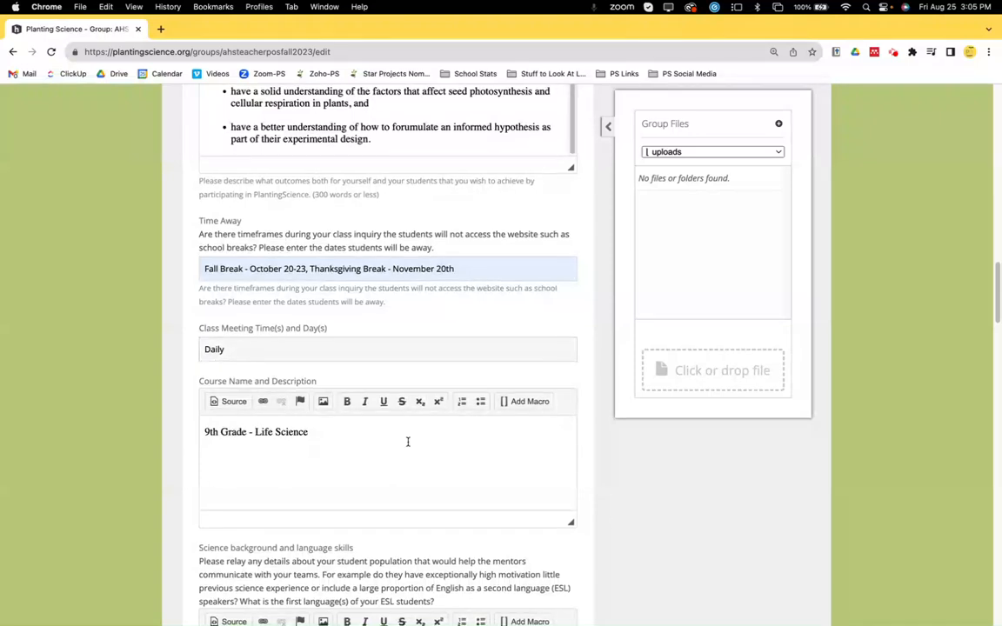
Review the Science background and language skills, Additional Information, Logo and Group Files sections of the group form
scroll(407, 442, "down", 5)
scroll(407, 442, "down", 9)
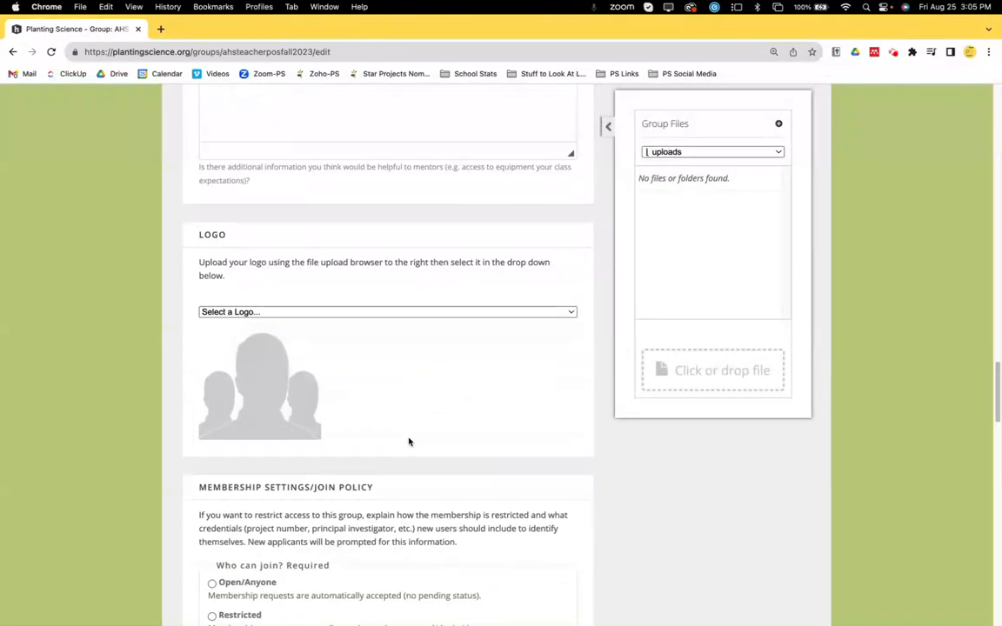
scroll(409, 435, "up", 1)
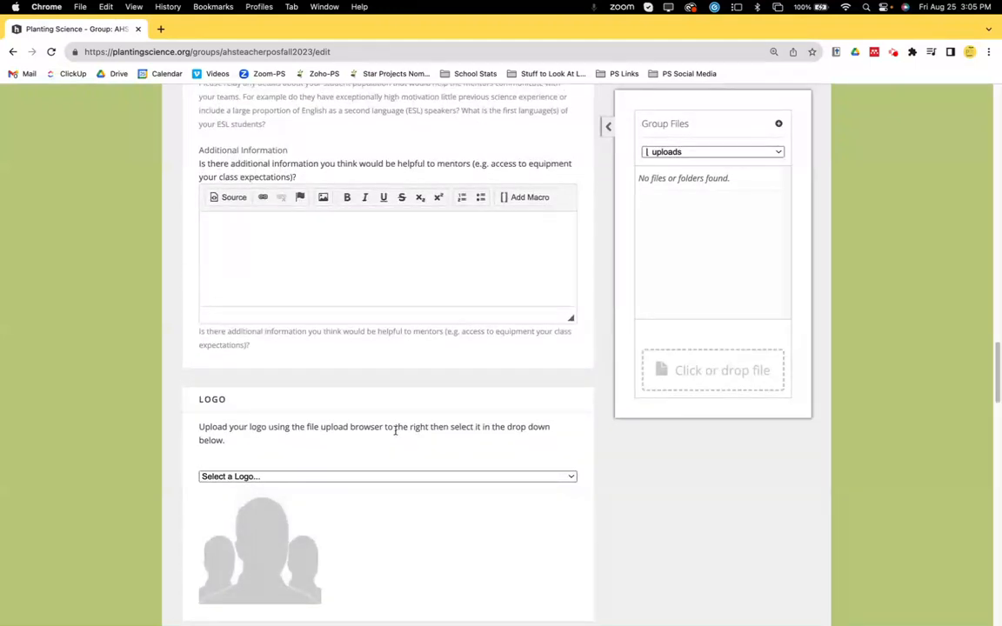
scroll(340, 266, "up", 4)
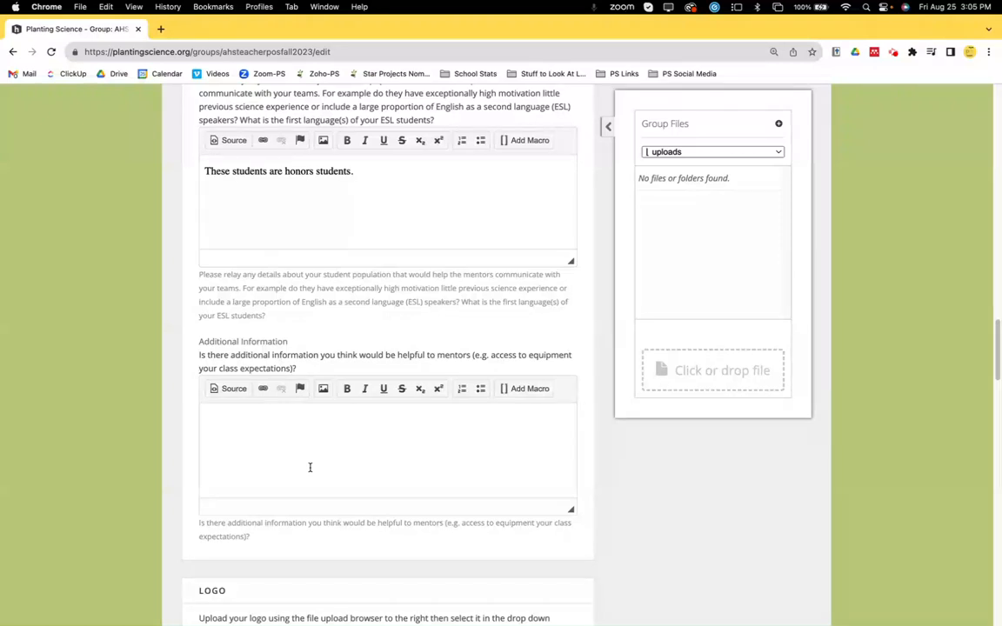
scroll(383, 441, "down", 3)
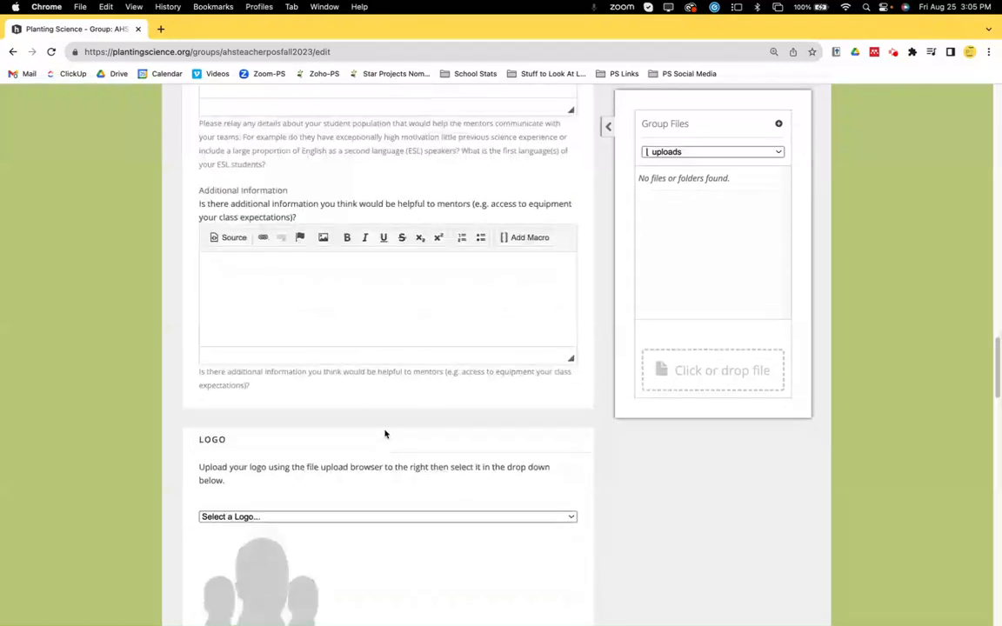
scroll(370, 429, "down", 3)
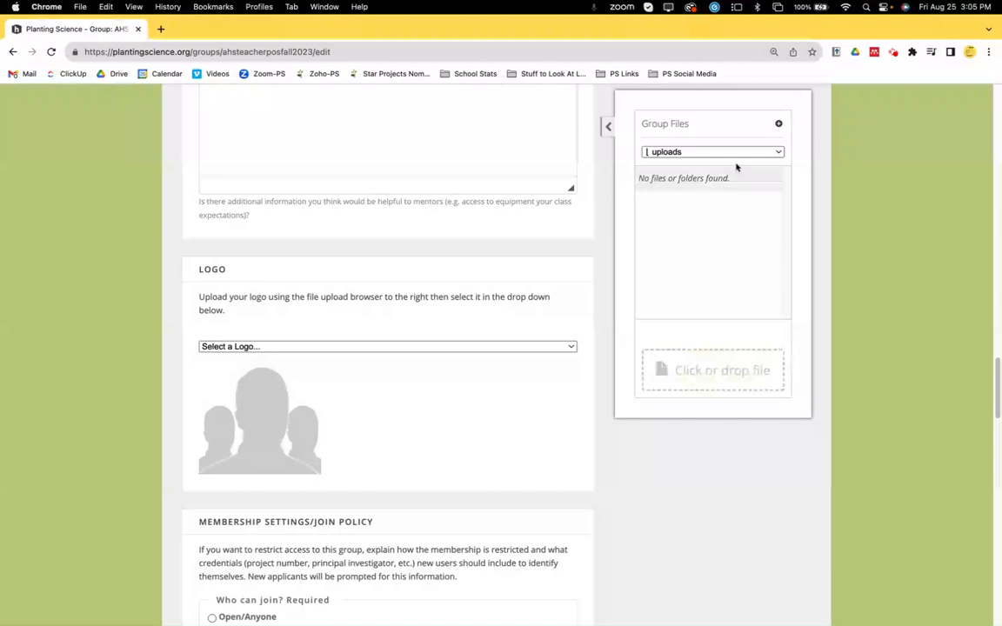
scroll(709, 331, "up", 3)
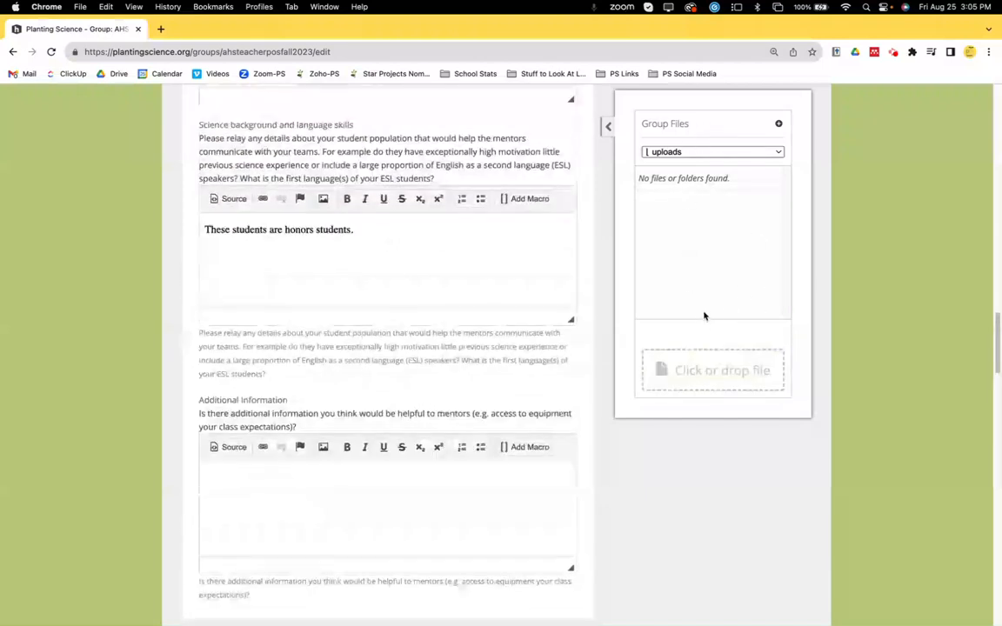
scroll(703, 317, "down", 6)
Upload the image PSTeacherlogo1.png from the Desktop to the group files
left_click(717, 377)
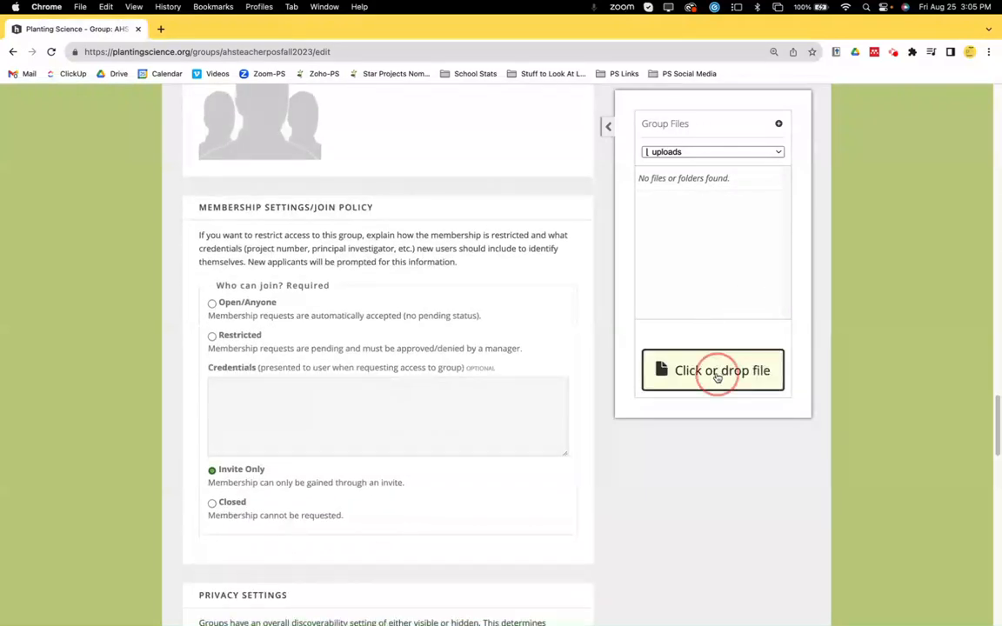
scroll(535, 393, "down", 2)
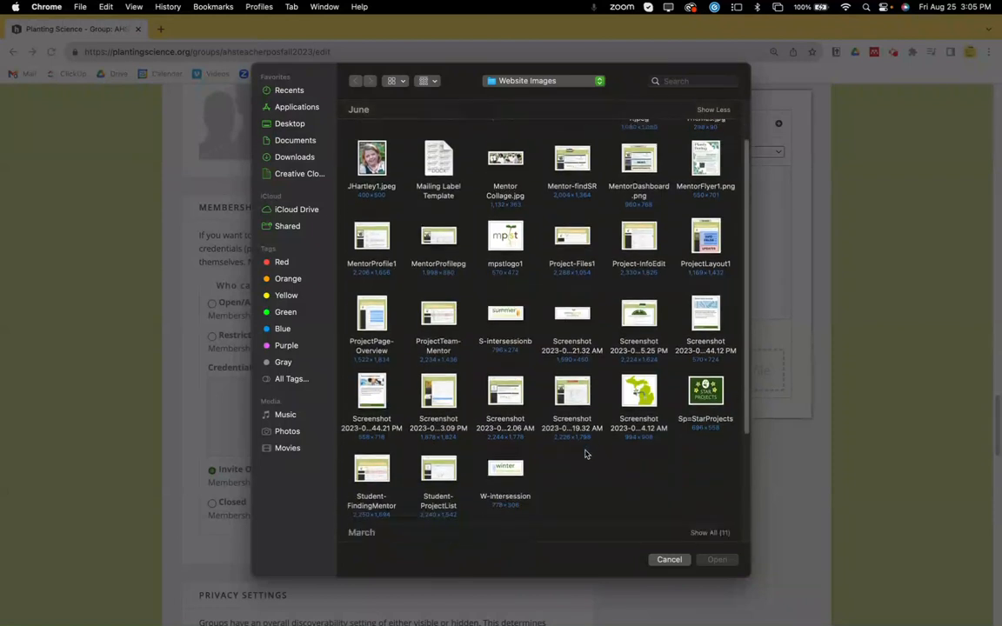
scroll(582, 461, "up", 2)
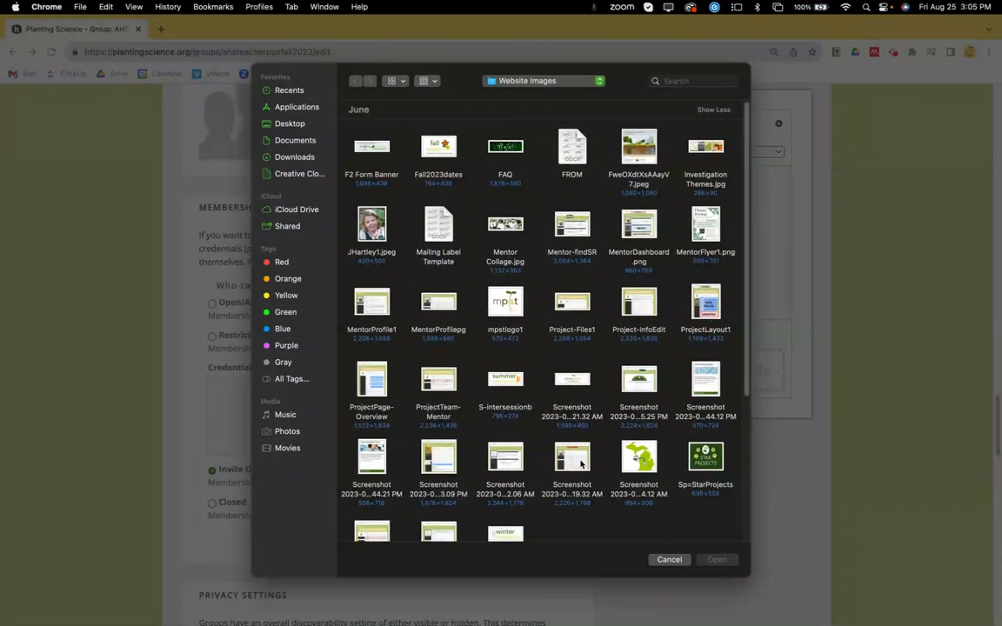
left_click(290, 125)
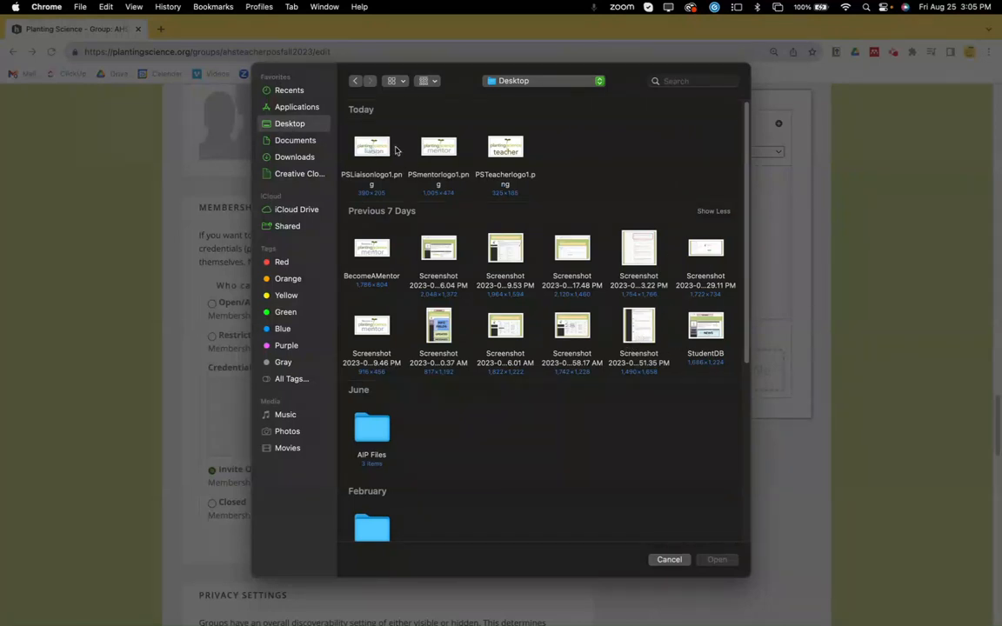
left_click(502, 150)
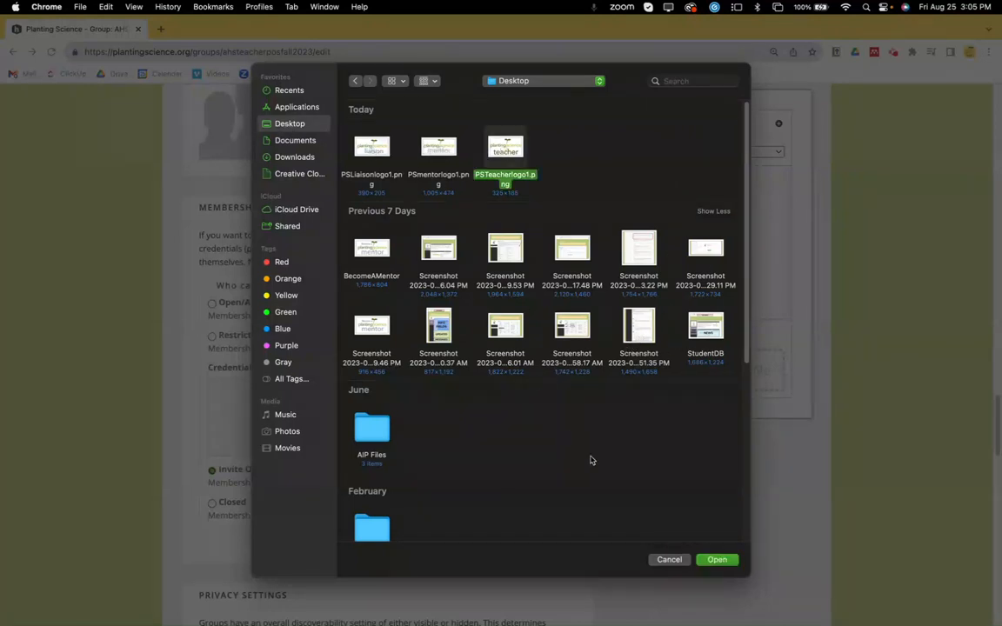
left_click(717, 559)
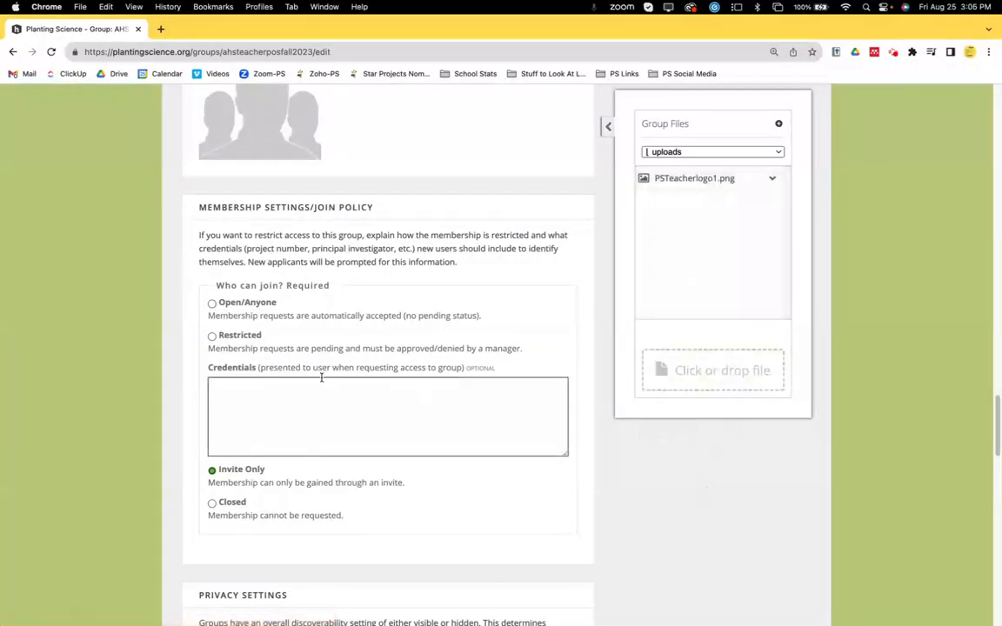
Set the group's logo to the uploaded PSTeacherlogo1.png image
scroll(417, 321, "up", 1)
scroll(417, 321, "up", 5)
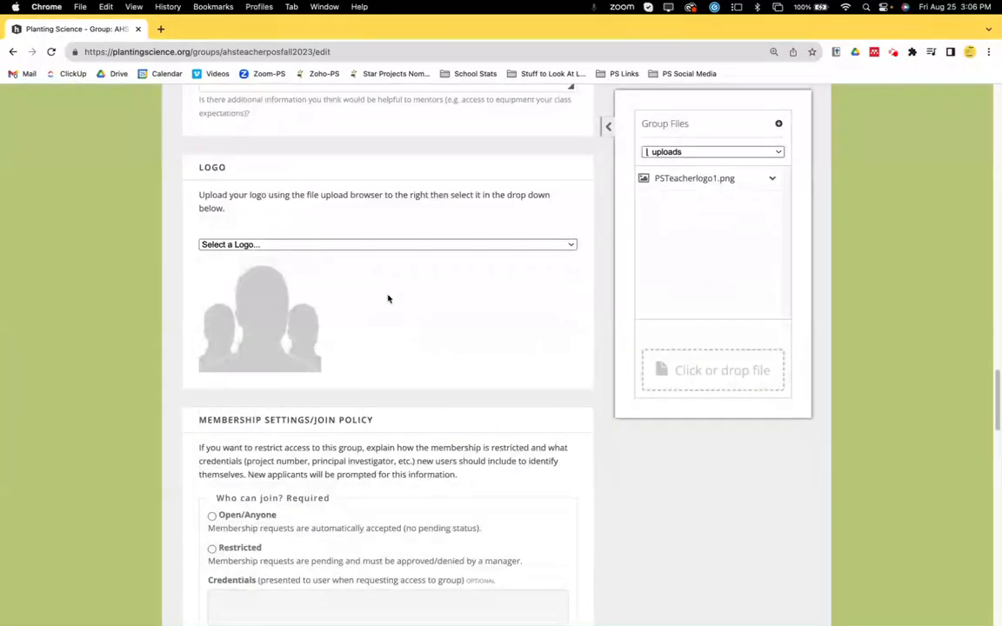
left_click(306, 245)
left_click(290, 261)
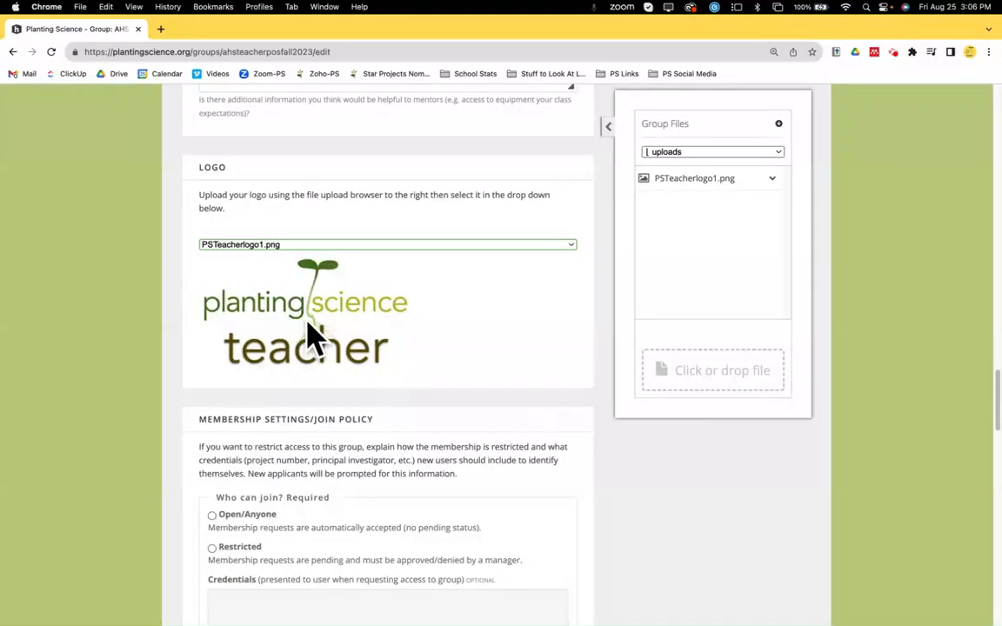
Set who can join the group to Restricted and place the text cursor in the Credentials field
scroll(625, 488, "down", 5)
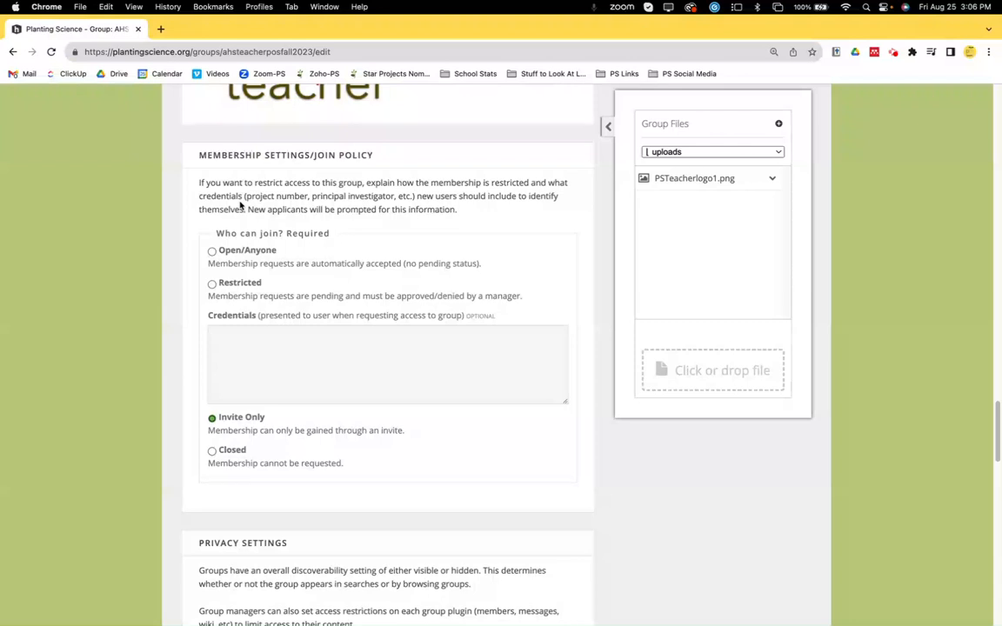
left_click(258, 341)
left_click(213, 286)
left_click(251, 351)
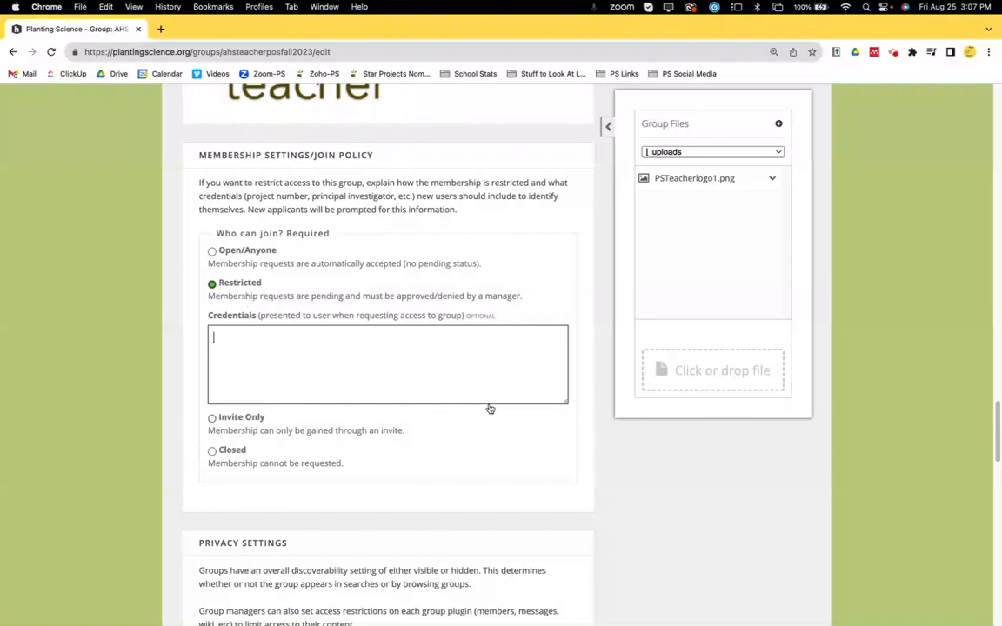
Check the privacy, access permission, email and page settings without altering them, and save the group
scroll(493, 415, "down", 6)
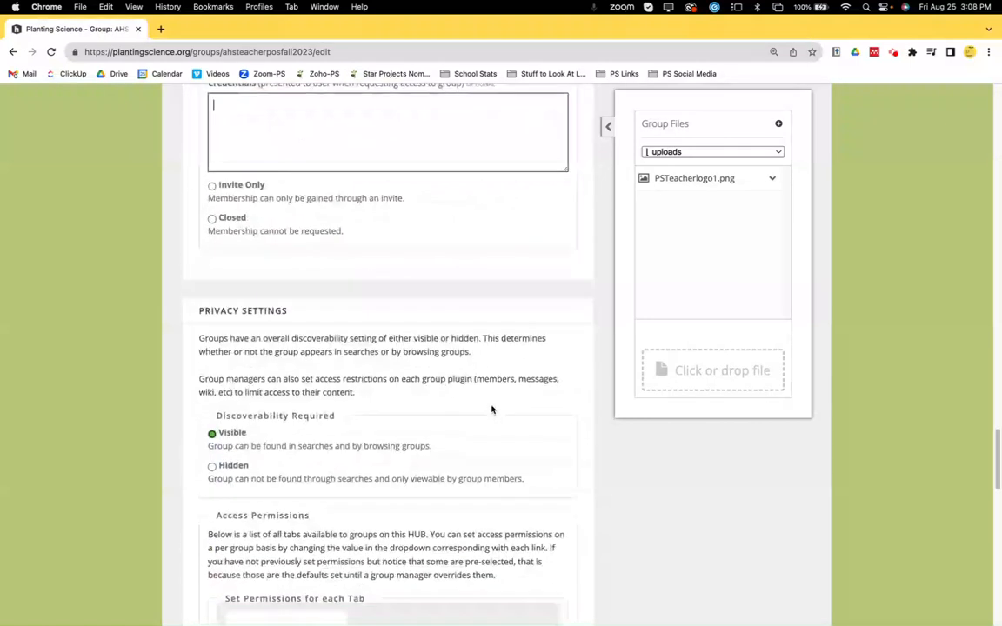
scroll(395, 391, "down", 10)
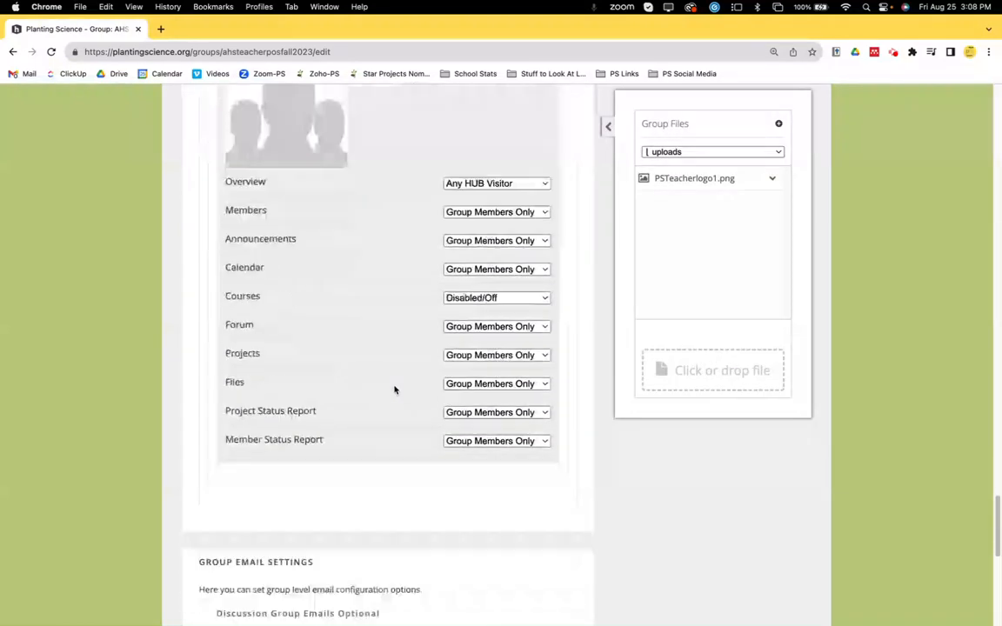
scroll(394, 387, "down", 3)
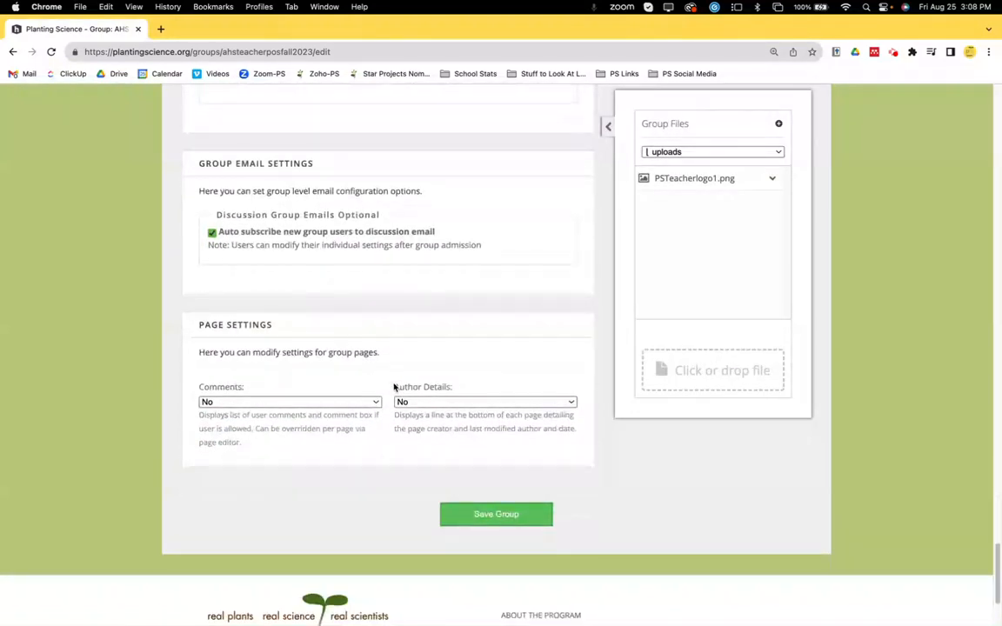
left_click(498, 515)
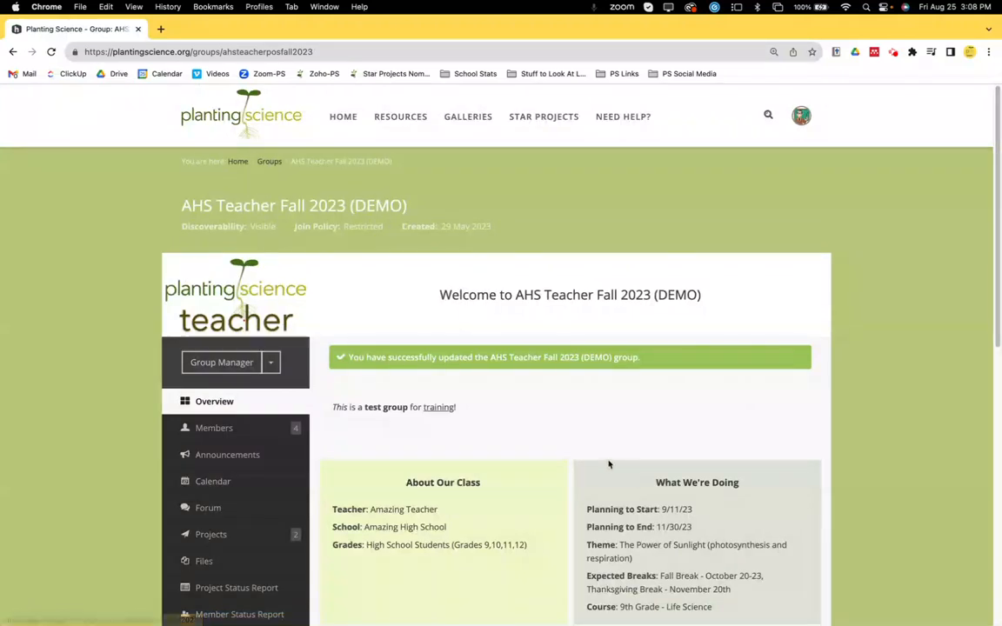
Review the group's overview page, including the class details, planned dates, expected breaks, course and outcomes
scroll(522, 400, "down", 2)
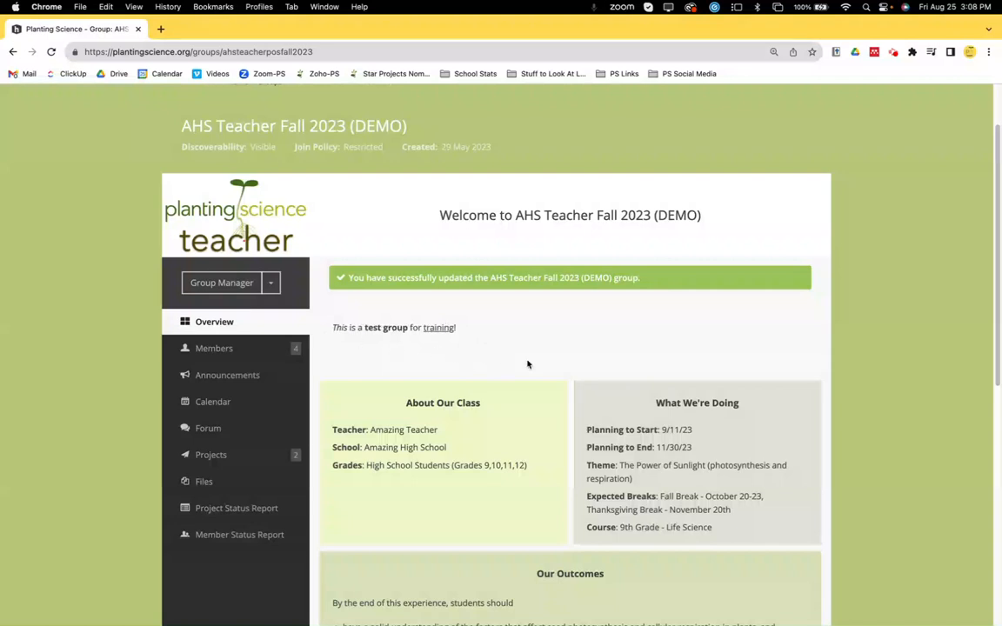
scroll(661, 380, "down", 2)
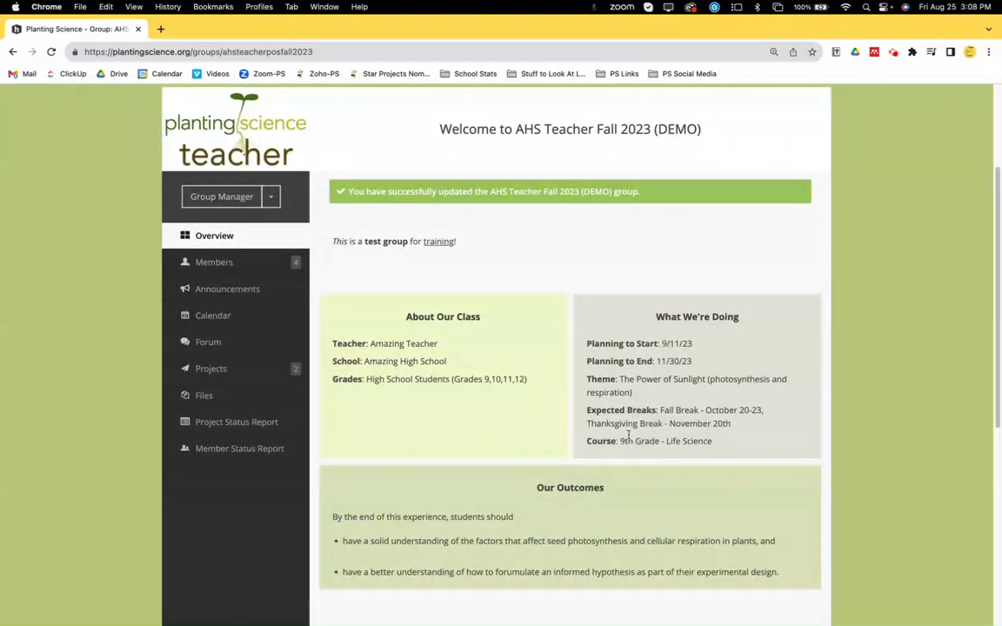
scroll(522, 408, "down", 1)
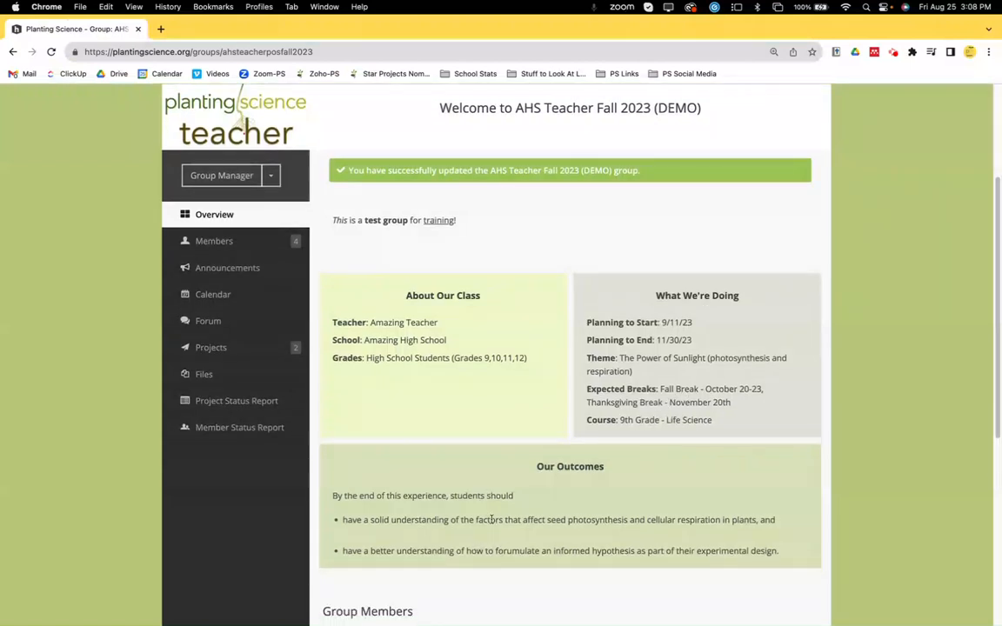
scroll(566, 441, "up", 5)
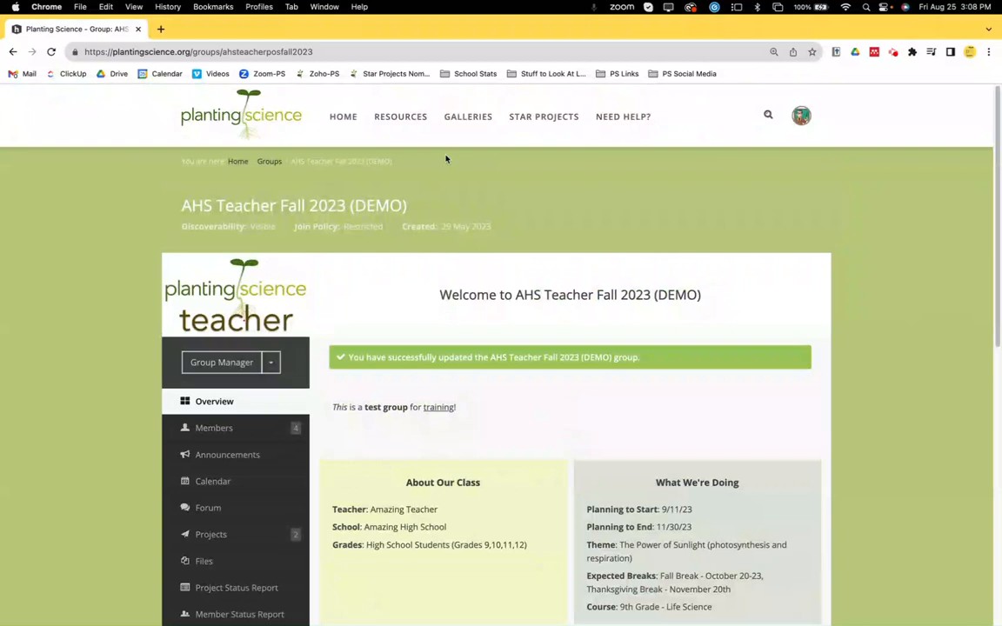
Browse the site's group gallery and open the AHS Teacher Fall 2023 (DEMO) group from there
mouse_move(467, 123)
left_click(477, 199)
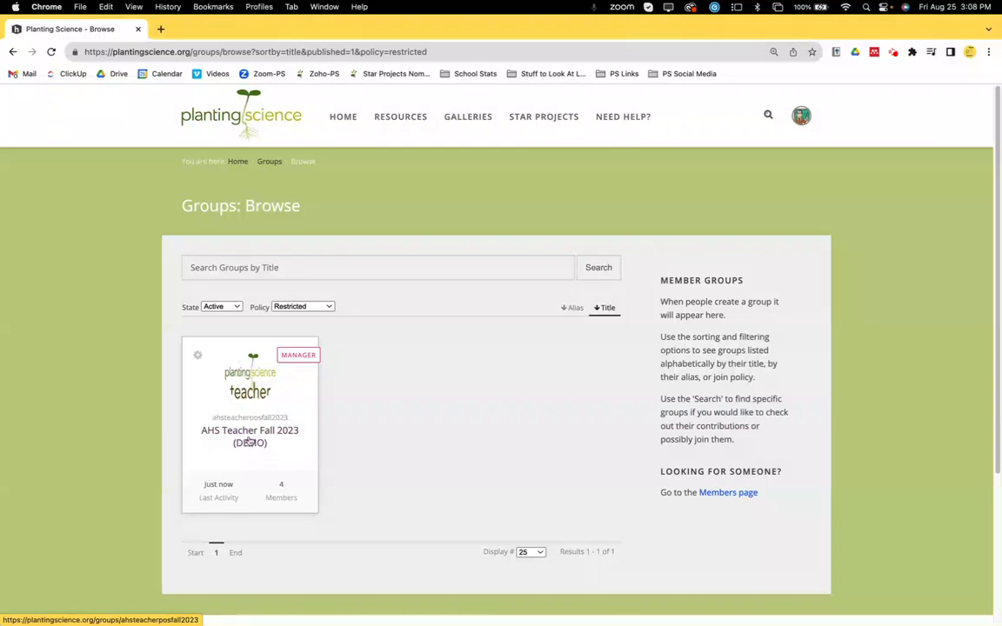
left_click(247, 437)
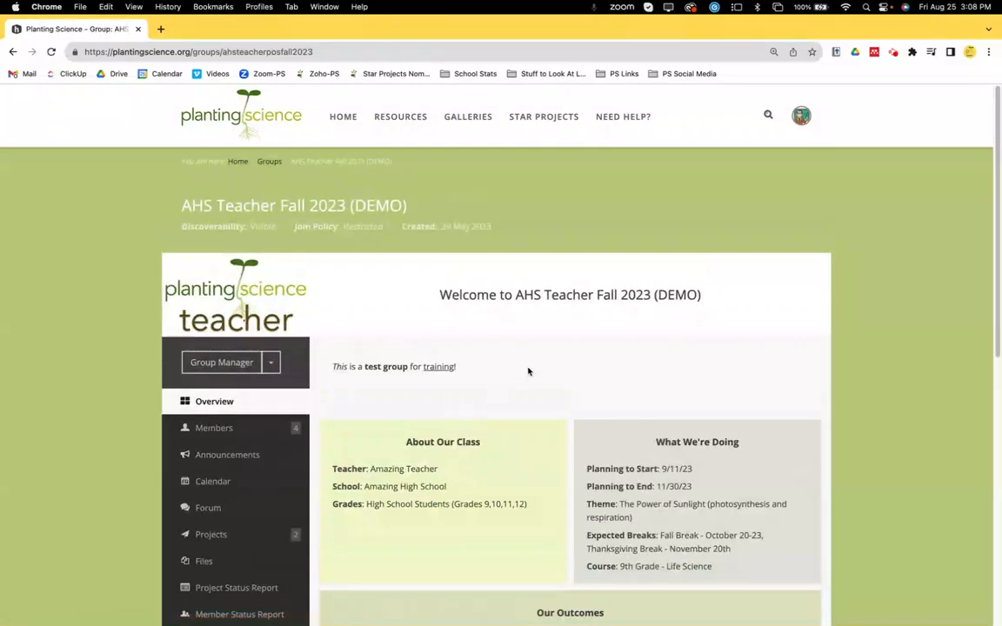
Open the group's Members page and look through its prospective members, current members and managers
scroll(524, 372, "down", 1)
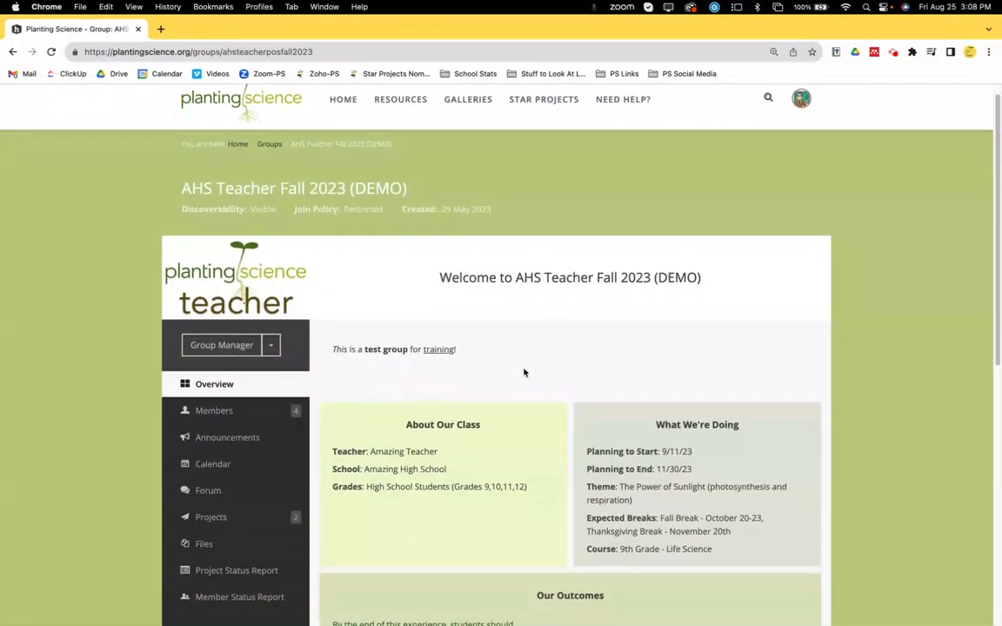
left_click(207, 414)
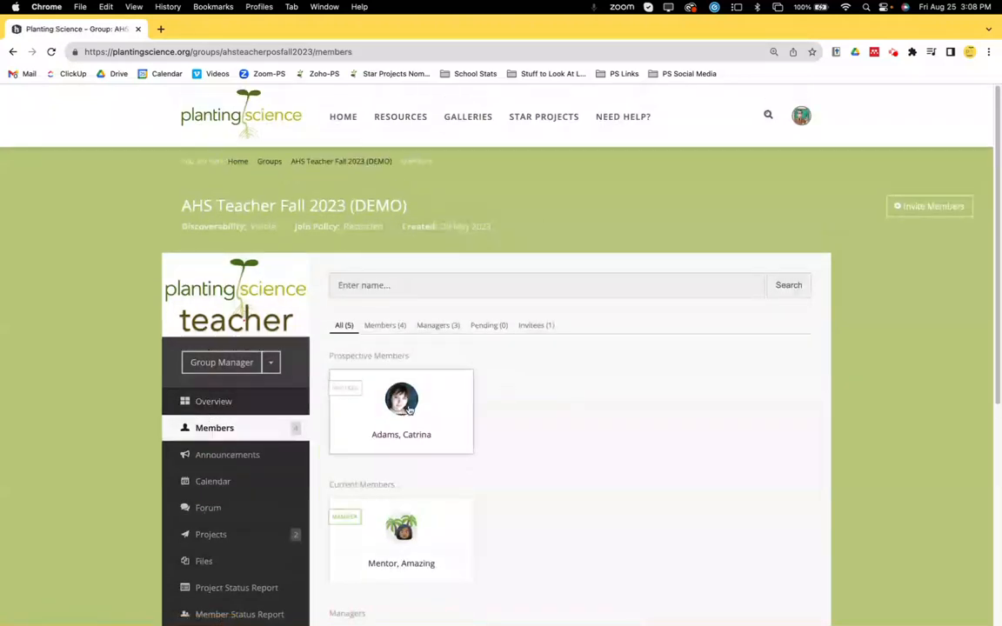
scroll(429, 404, "down", 5)
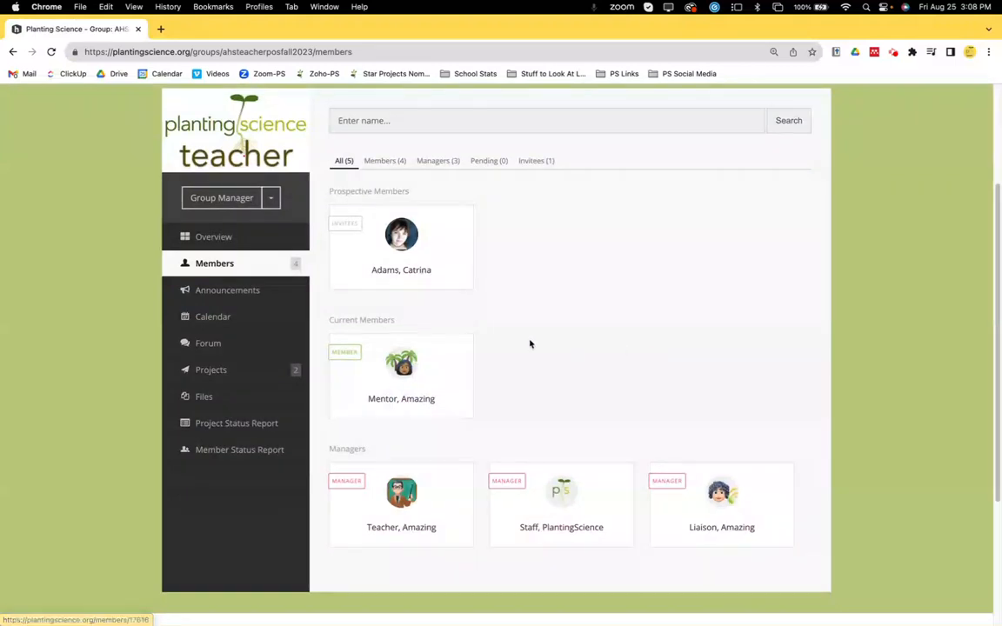
Filter the group's people list to show only its members and look through them
scroll(657, 457, "up", 1)
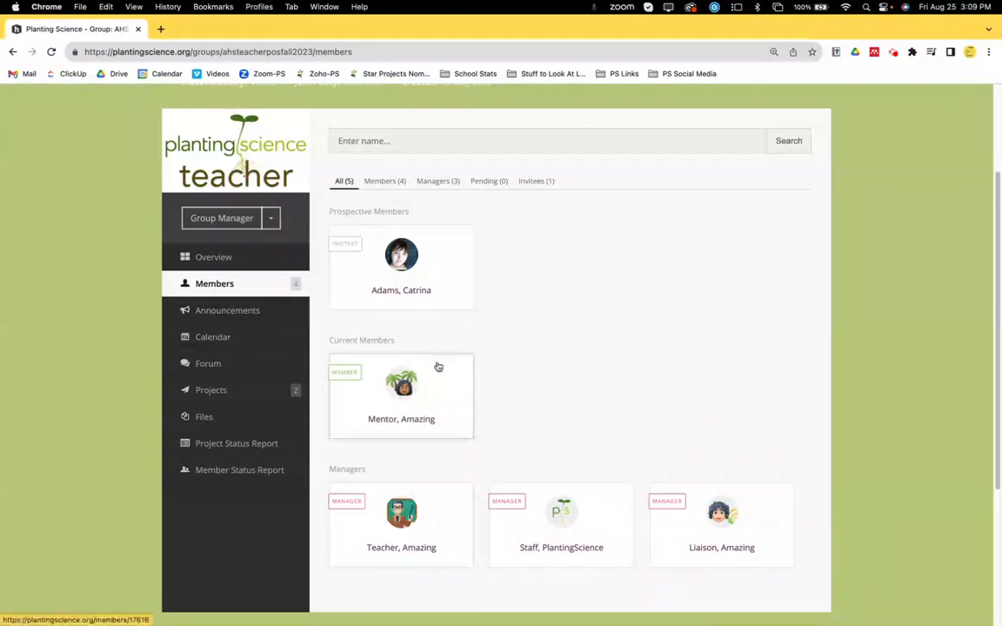
left_click(385, 182)
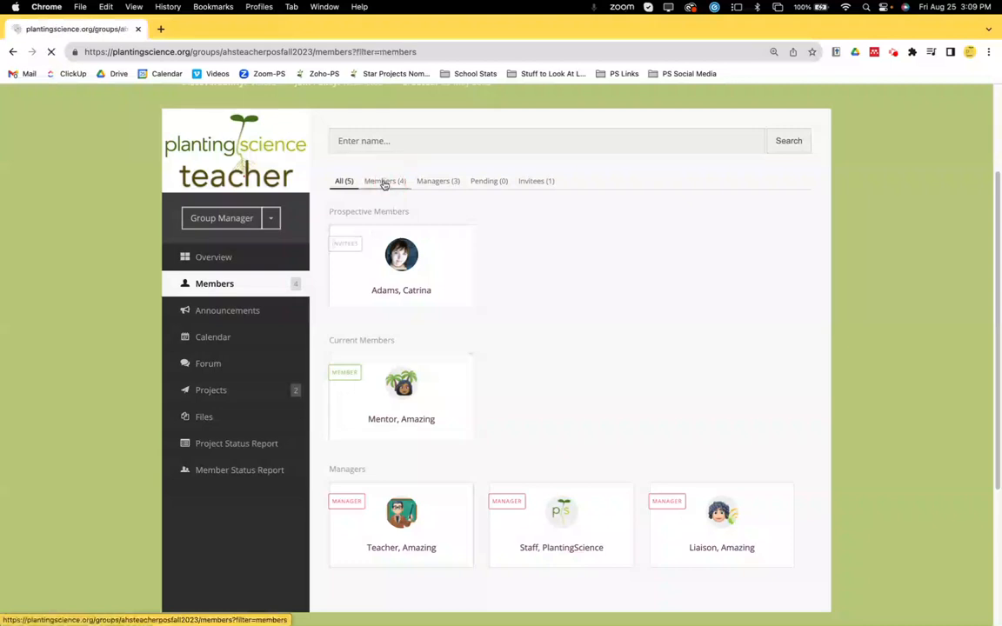
scroll(563, 346, "down", 1)
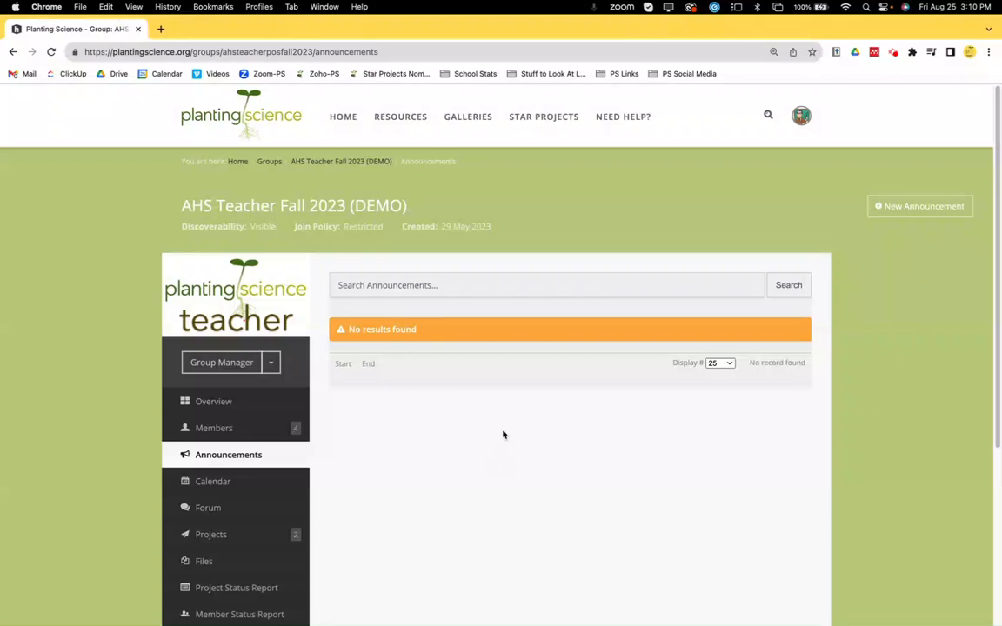
Open the new announcement form, review its message, publish window, email and priority options, and return to the announcements list without saving
left_click(886, 209)
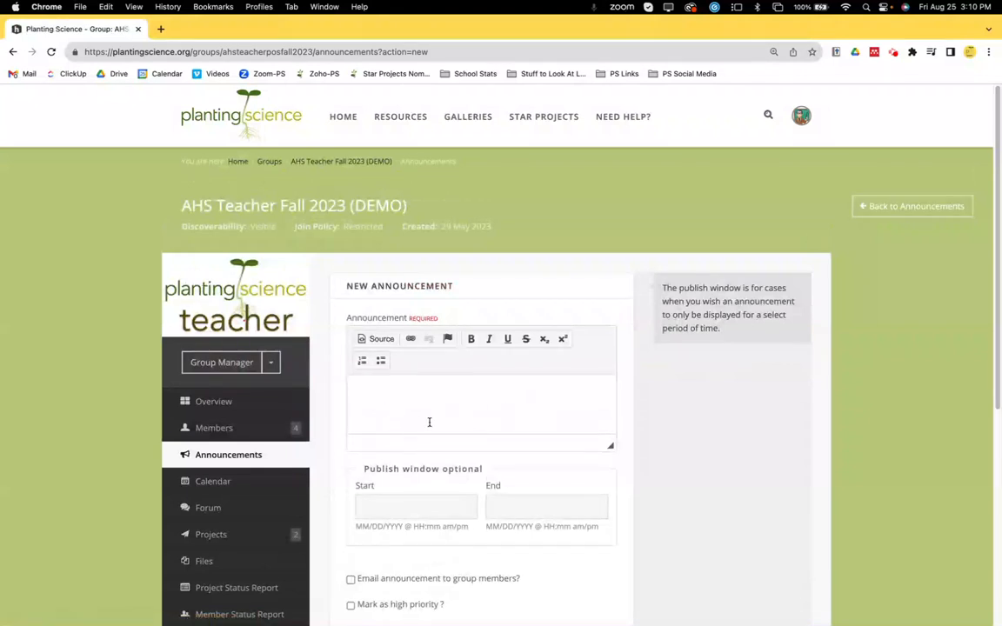
left_click(378, 509)
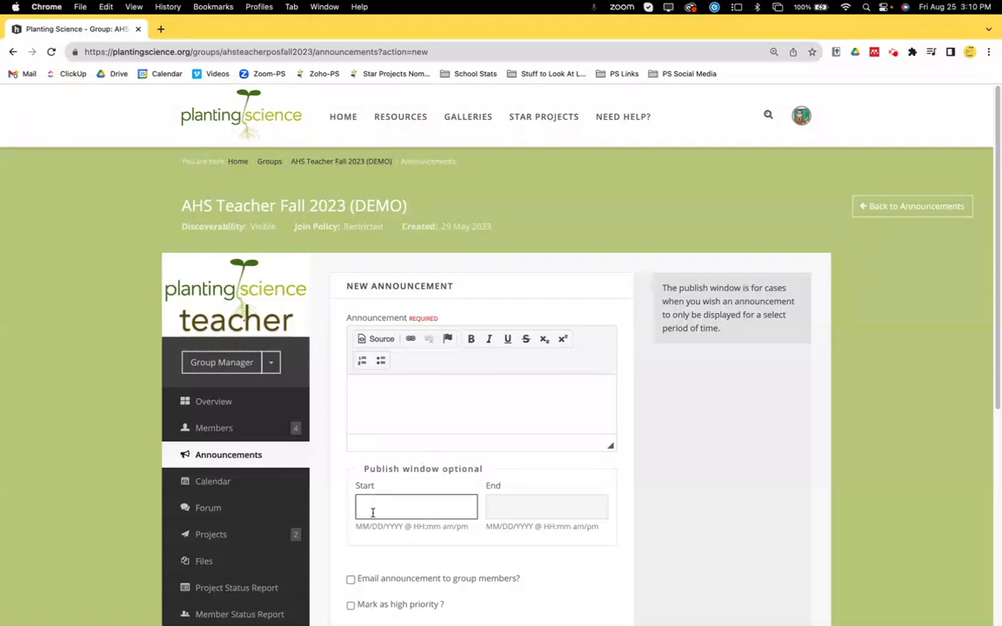
scroll(339, 515, "down", 2)
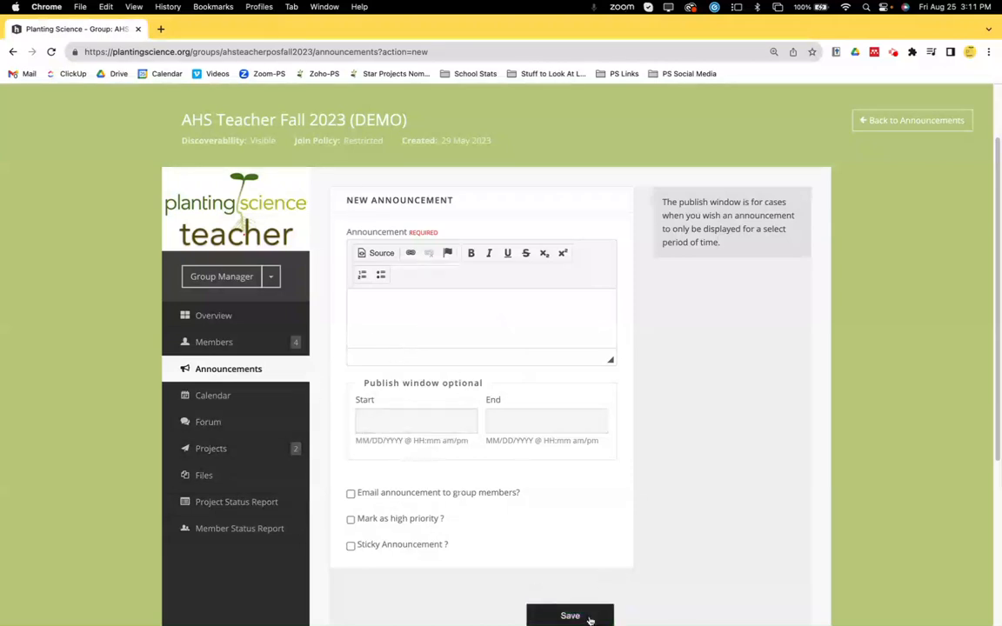
left_click(231, 370)
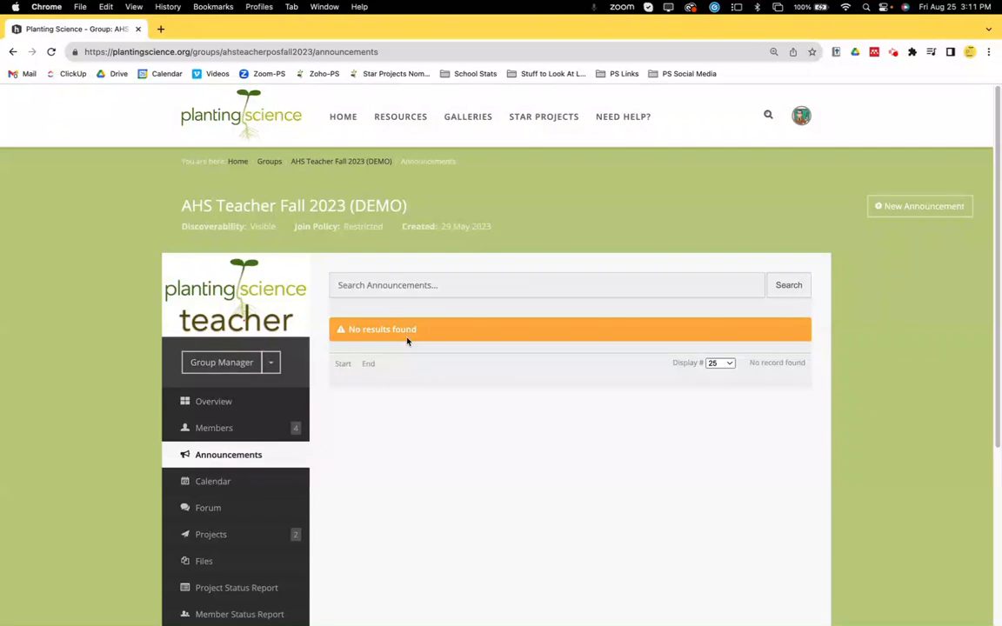
Open the group's calendar and review the August 2023 view and the calendar subscription options
scroll(239, 489, "down", 1)
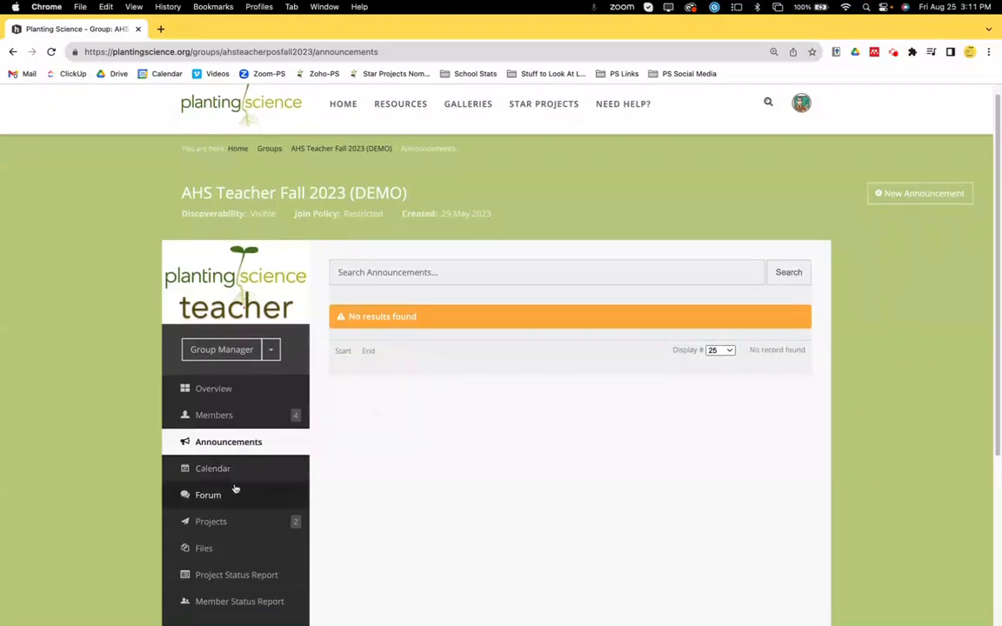
left_click(220, 471)
scroll(536, 476, "down", 2)
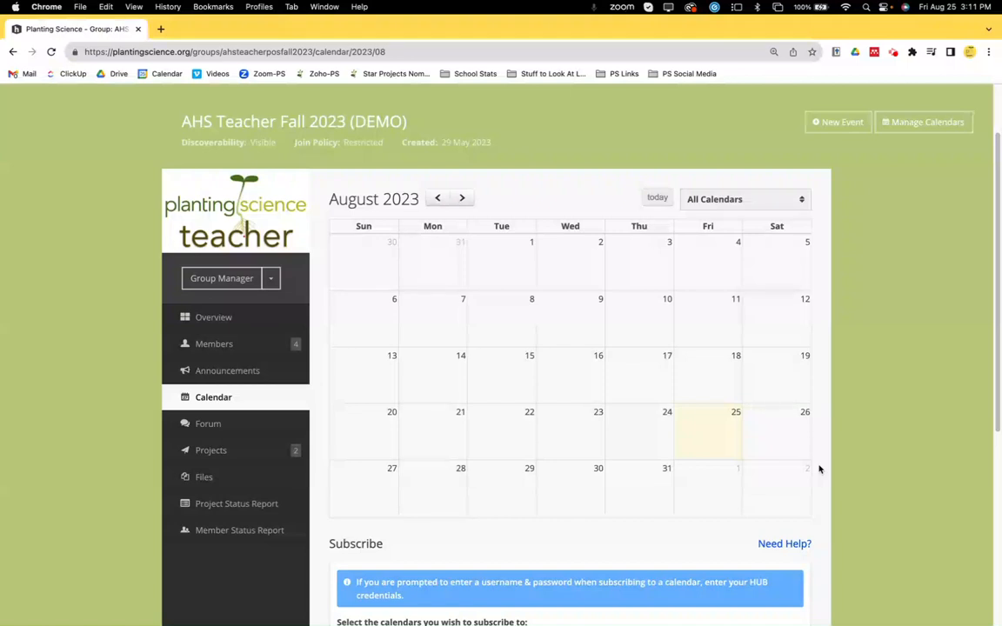
scroll(818, 470, "down", 3)
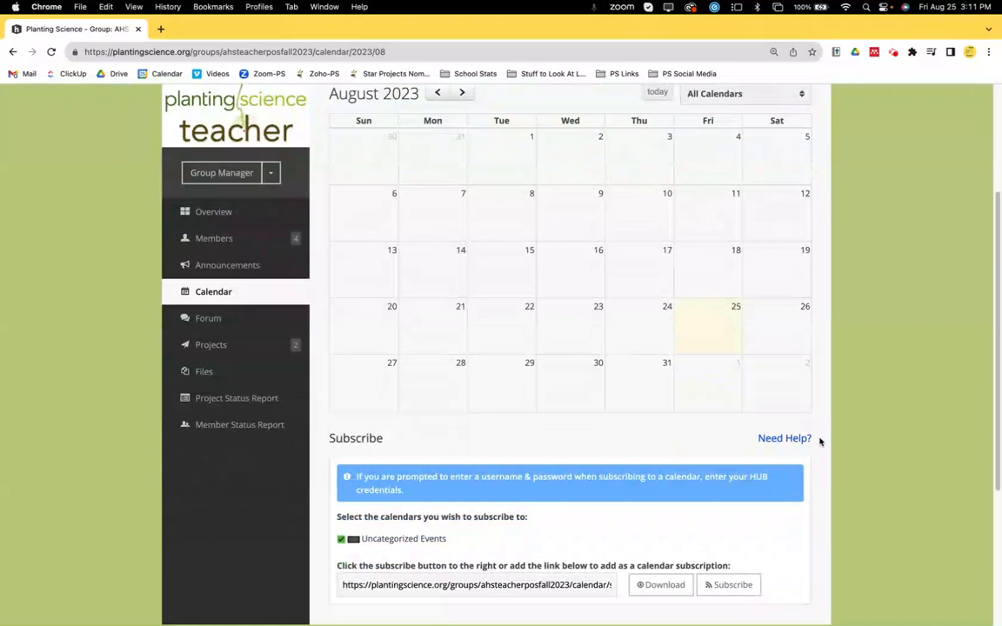
scroll(818, 443, "up", 1)
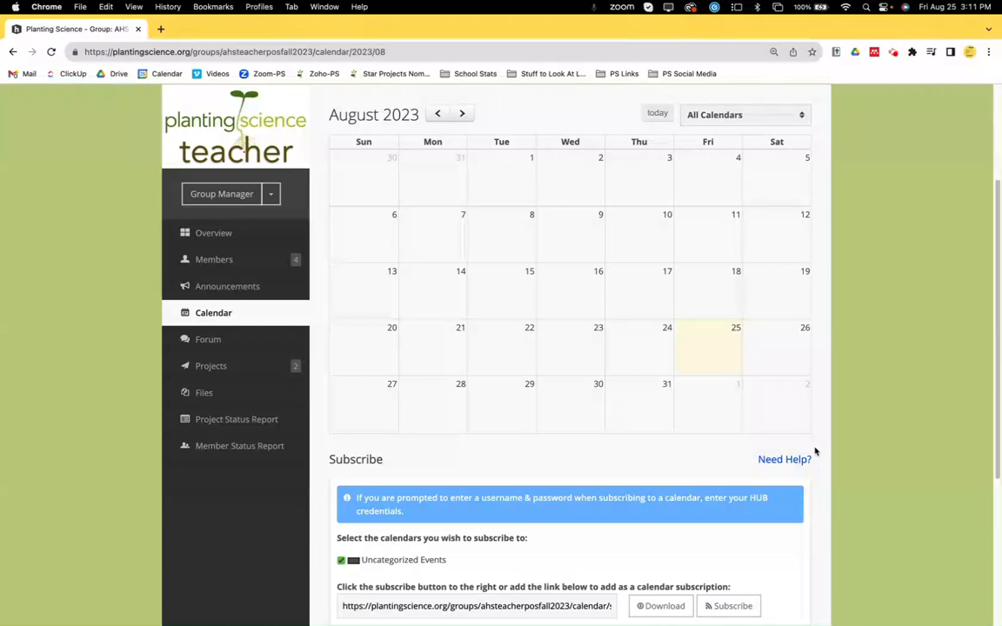
Open the group's forum, view the Mentor Forum's Introductions and Updates category, and return to all categories
left_click(208, 343)
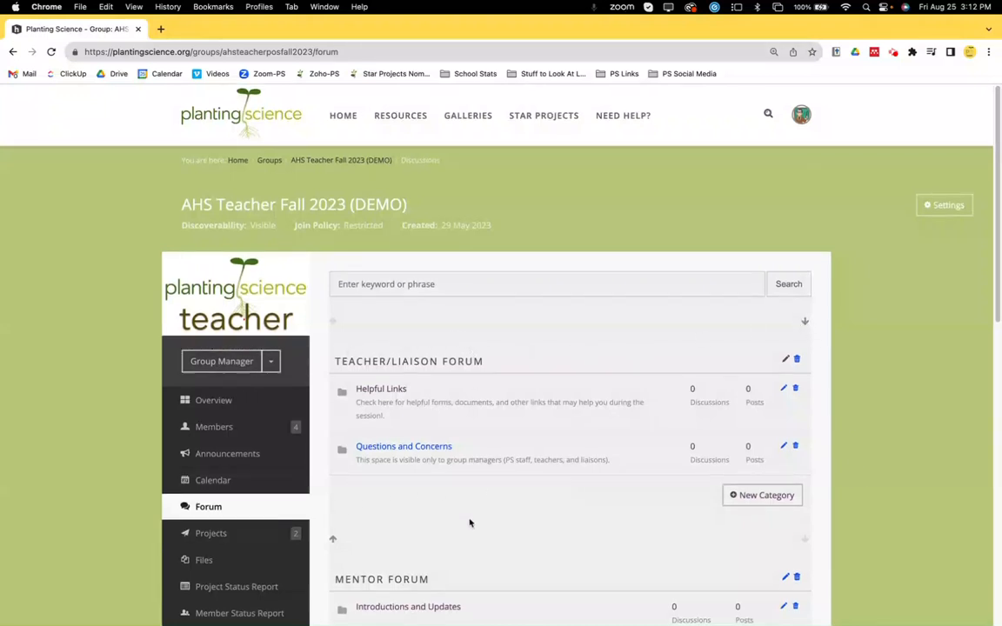
scroll(470, 523, "down", 2)
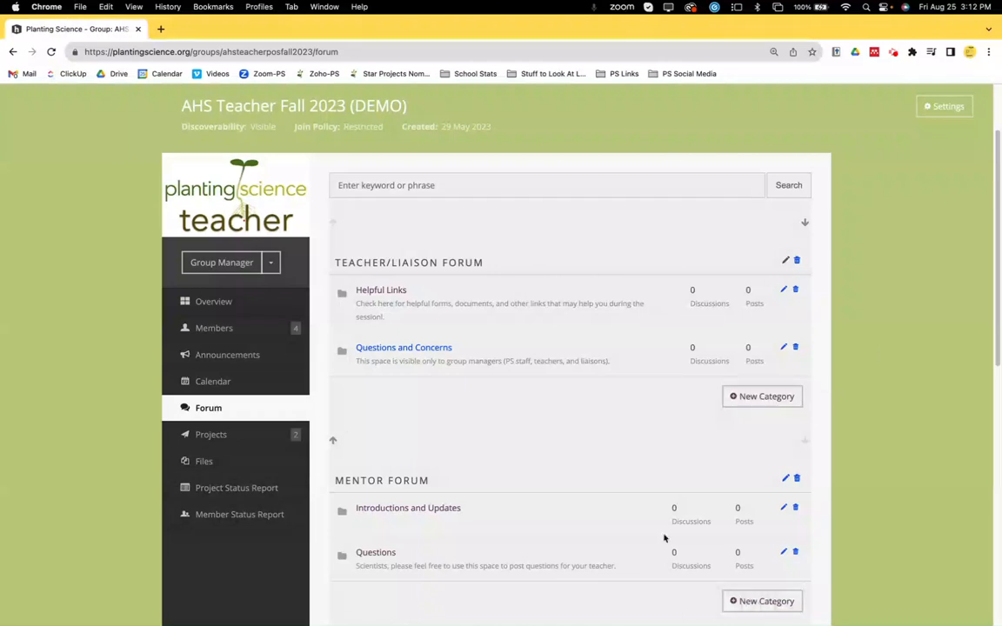
scroll(561, 432, "down", 2)
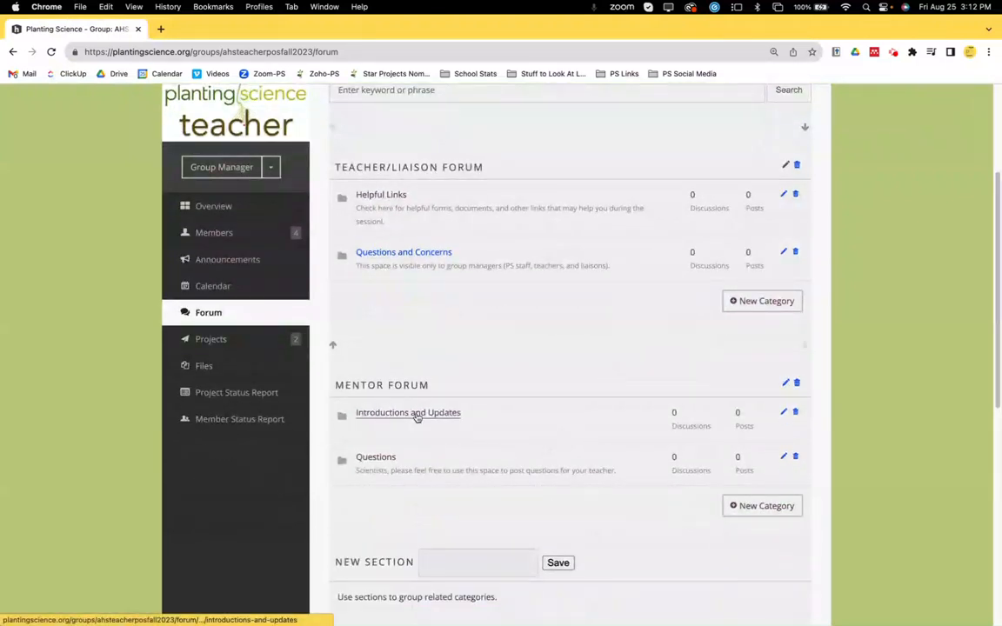
left_click(417, 416)
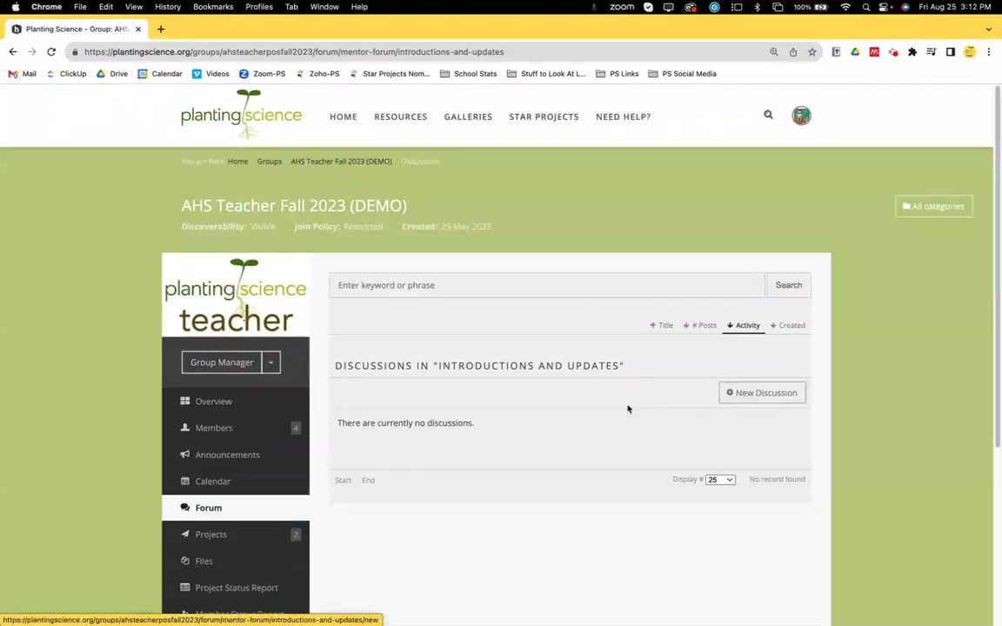
left_click(935, 206)
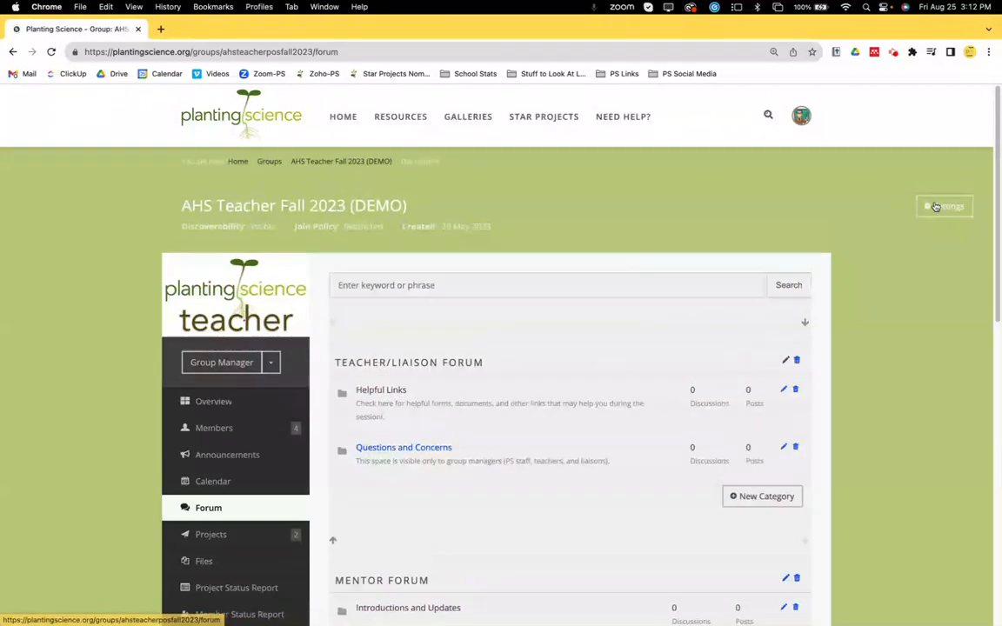
Review the forum's sections, new section option, statistics and email settings without changing them
scroll(506, 501, "down", 3)
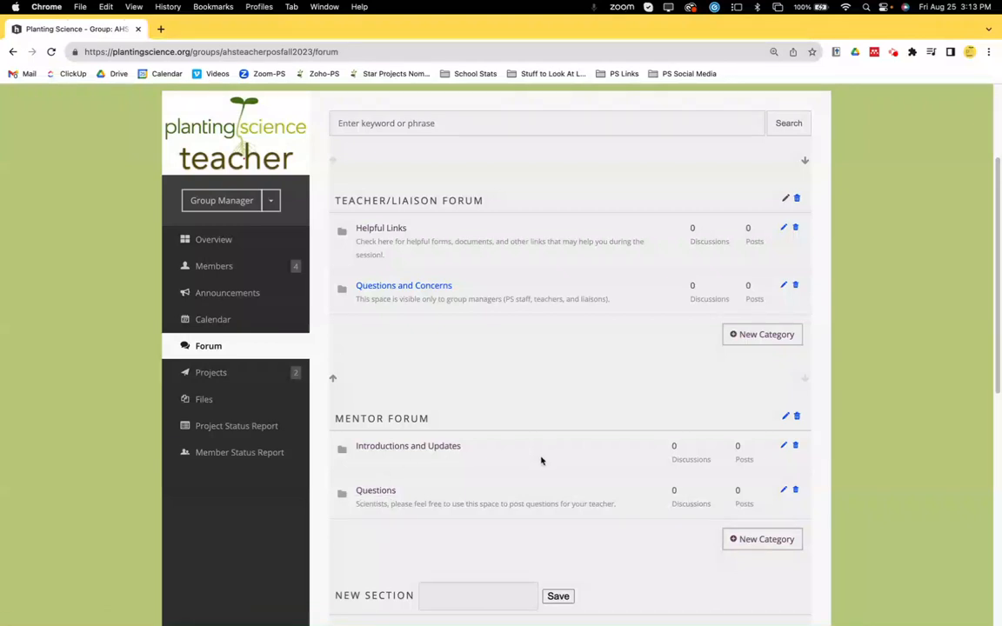
scroll(565, 470, "down", 5)
scroll(592, 474, "down", 2)
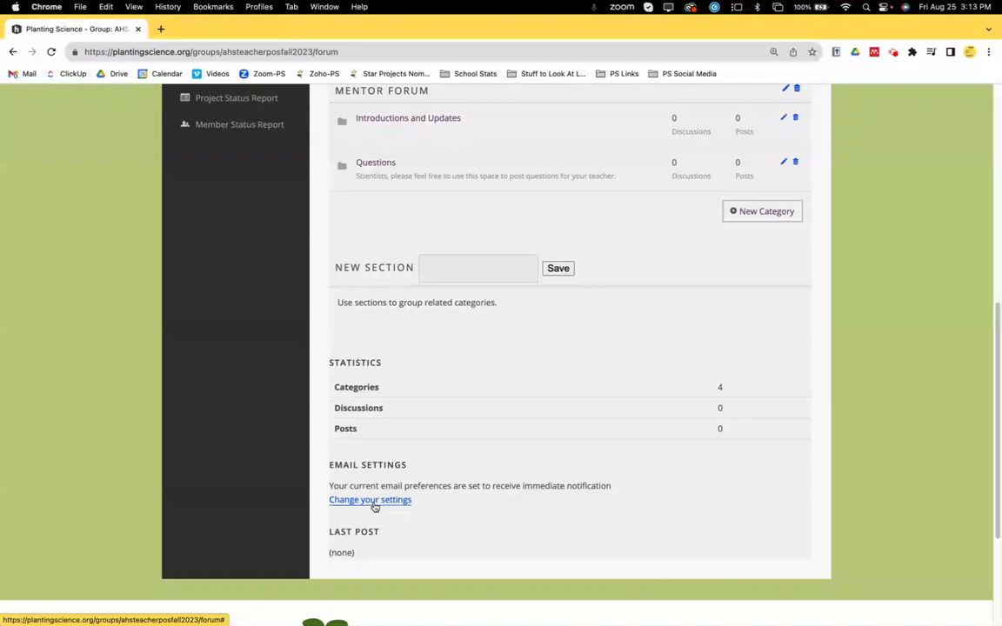
scroll(461, 504, "up", 6)
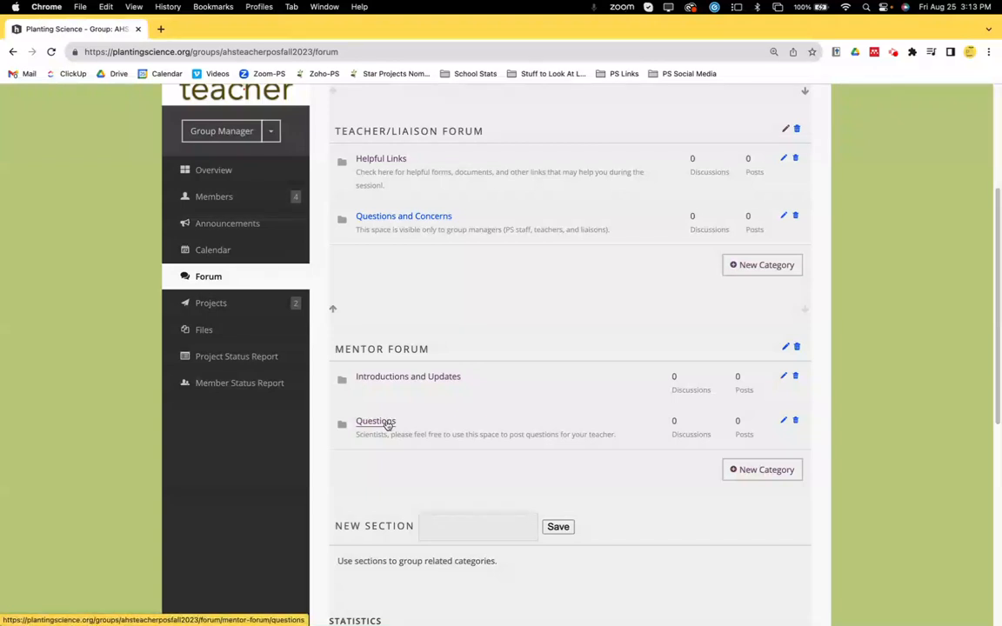
Open the group's Projects page and look over the active projects it owns or can access
left_click(207, 305)
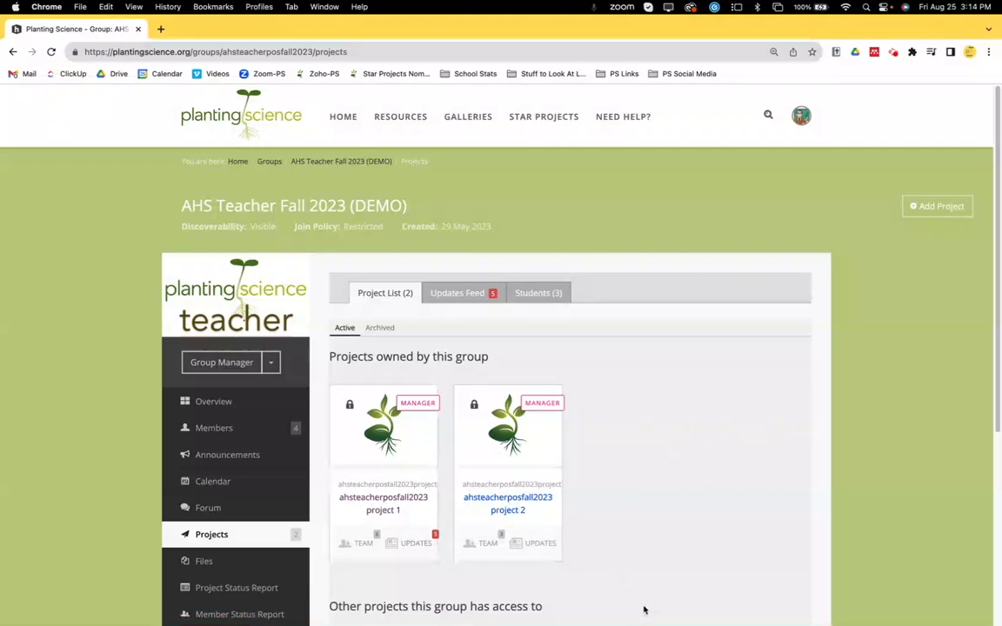
scroll(641, 601, "down", 1)
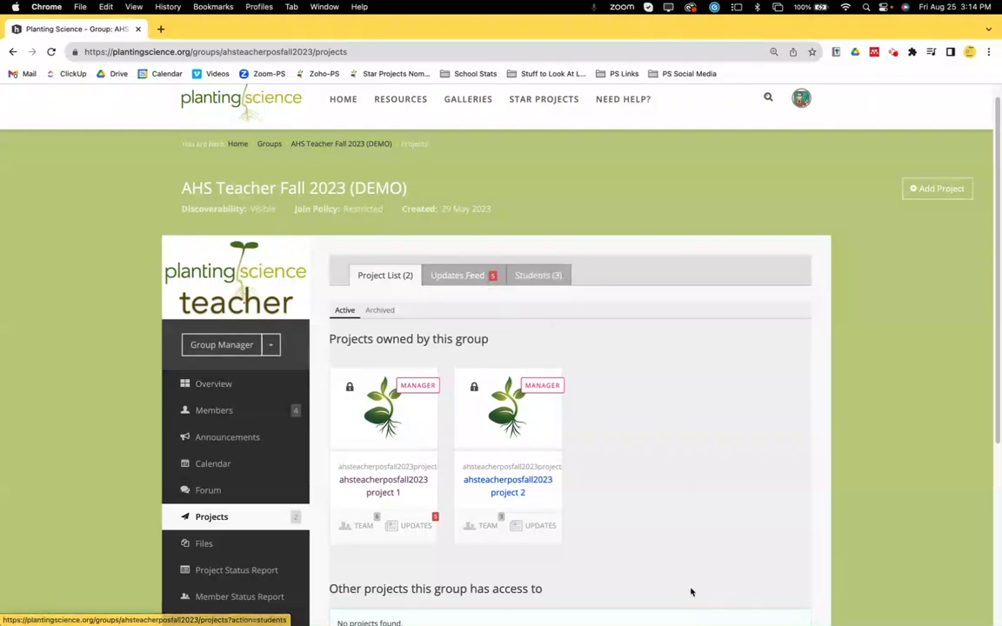
scroll(627, 541, "down", 3)
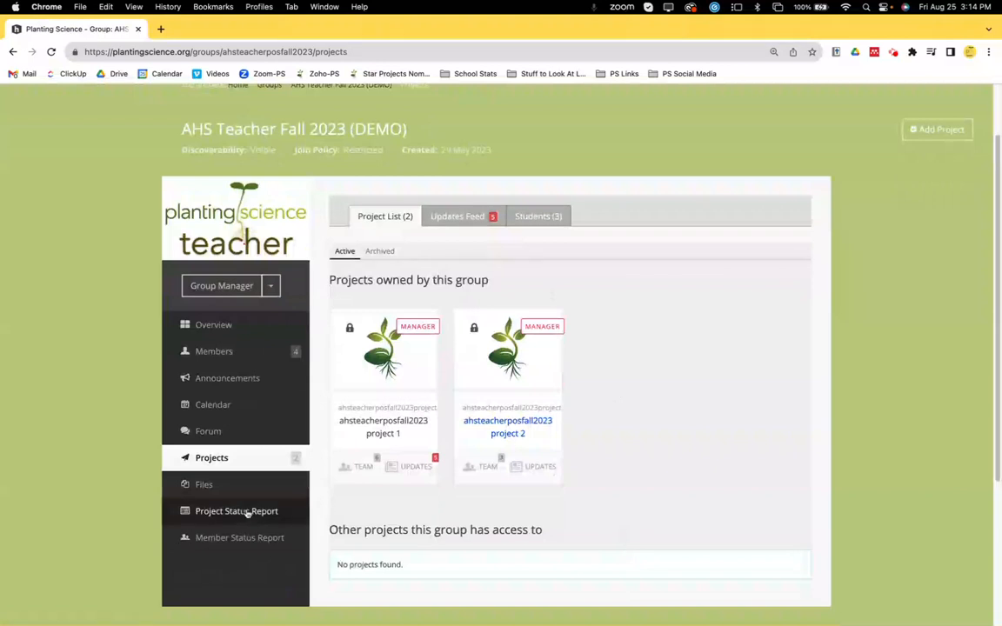
Open the group's Files page and check the uploads folder and the file upload area
left_click(207, 487)
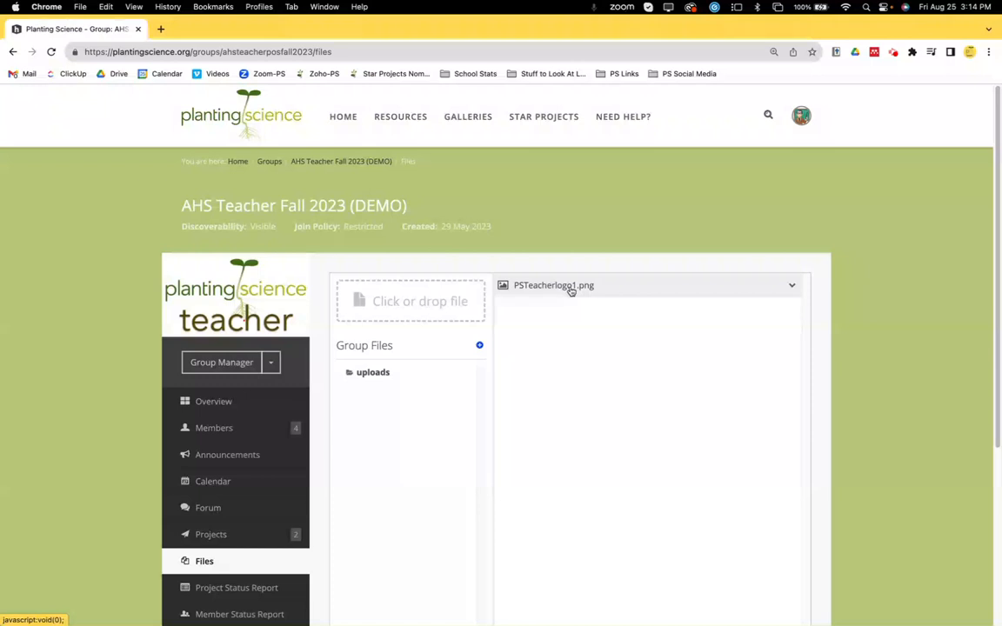
left_click(421, 309)
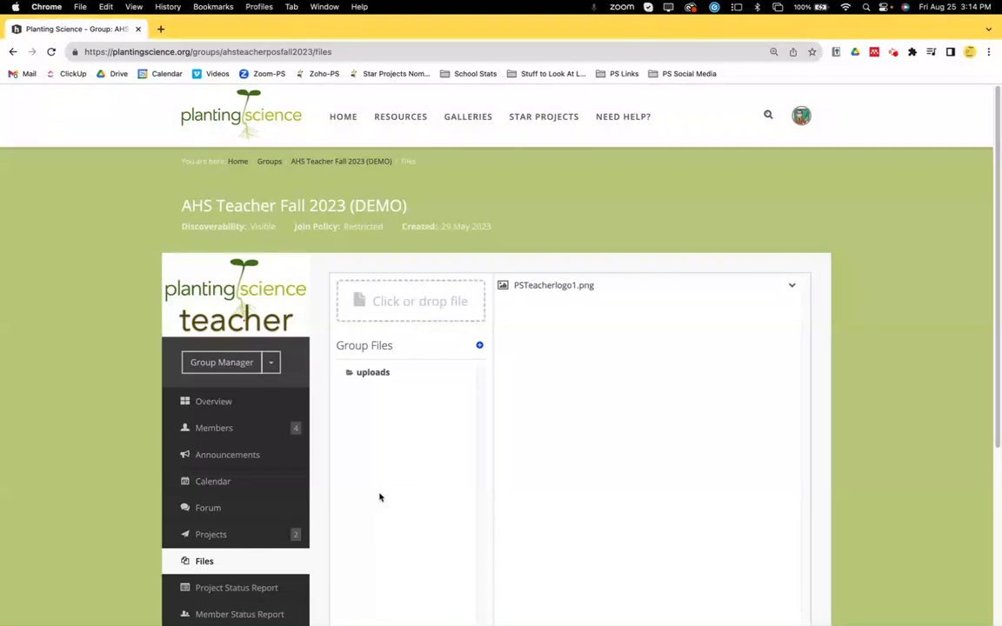
scroll(386, 496, "down", 3)
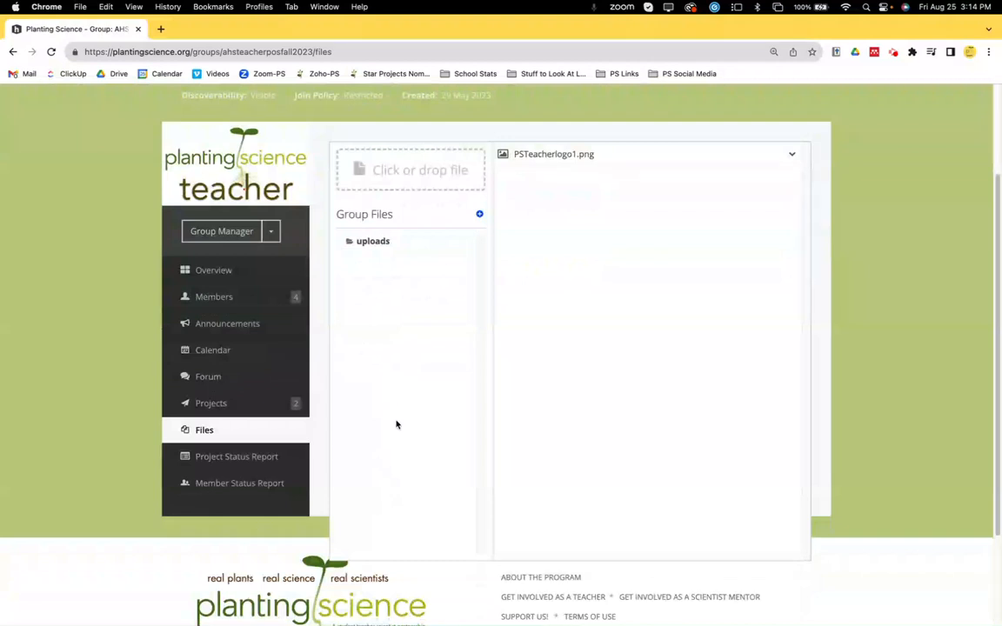
Open the Project Status Report and examine the current projects, their participants and the activity color codes
left_click(203, 468)
scroll(286, 486, "down", 2)
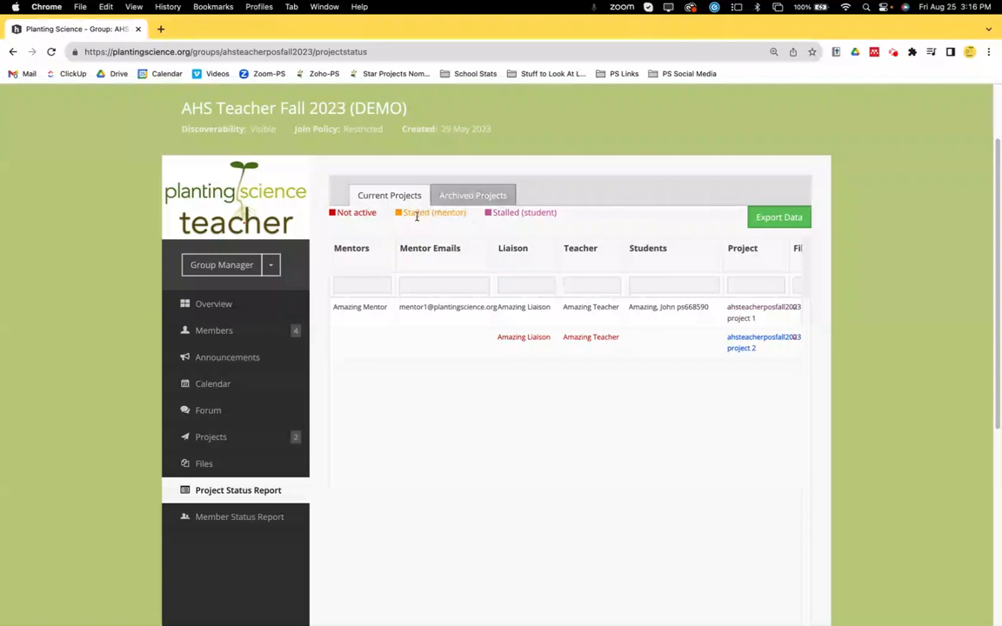
left_click(440, 355)
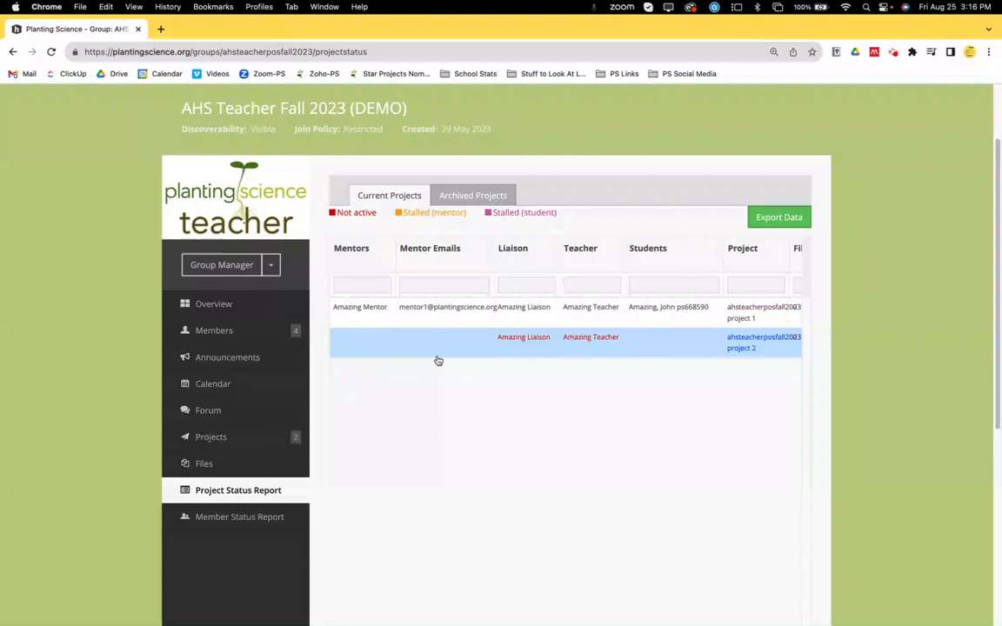
Open the Member Status Report and look through the member rows, roles, groups and activity color codes
scroll(400, 406, "down", 1)
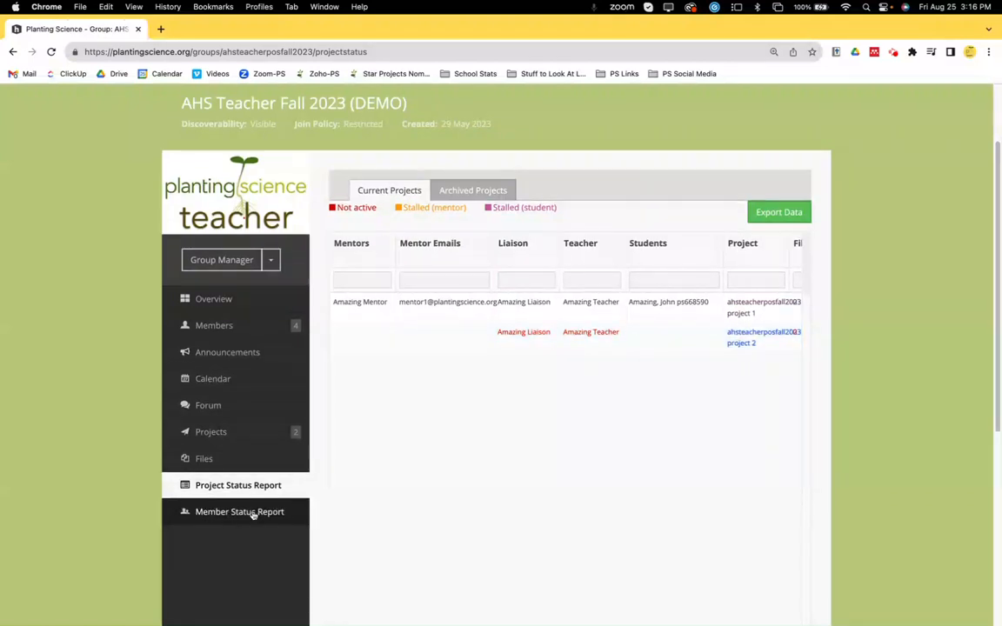
left_click(229, 513)
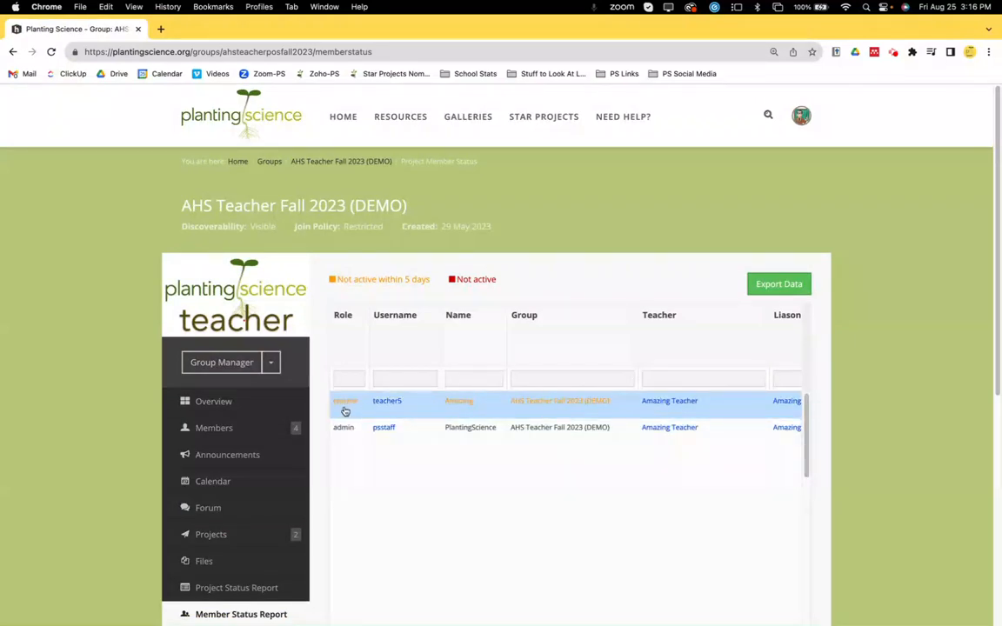
scroll(555, 419, "down", 6)
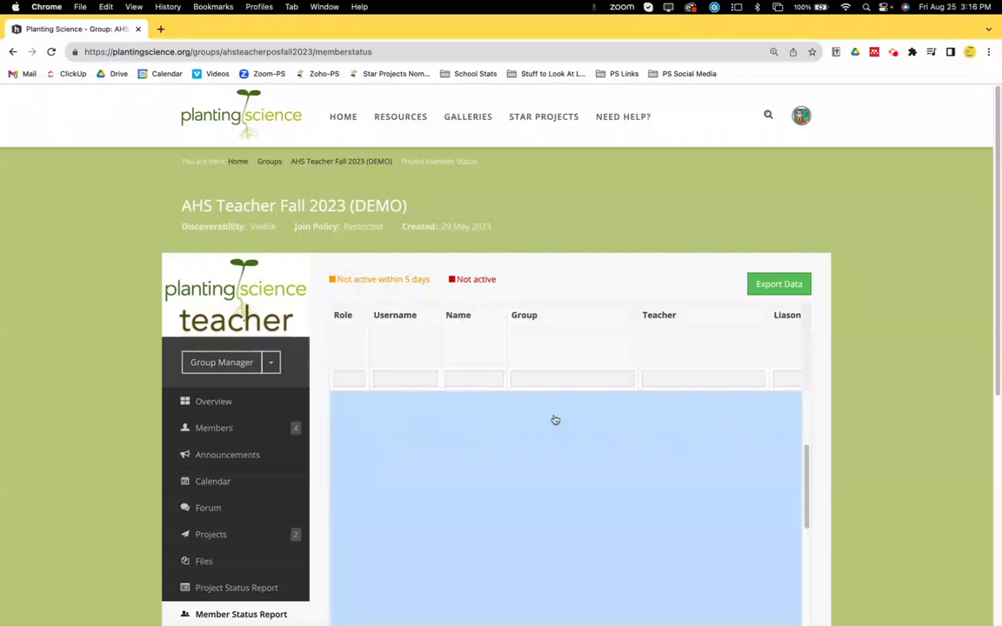
scroll(821, 430, "down", 5)
scroll(627, 420, "up", 8)
scroll(628, 421, "up", 1)
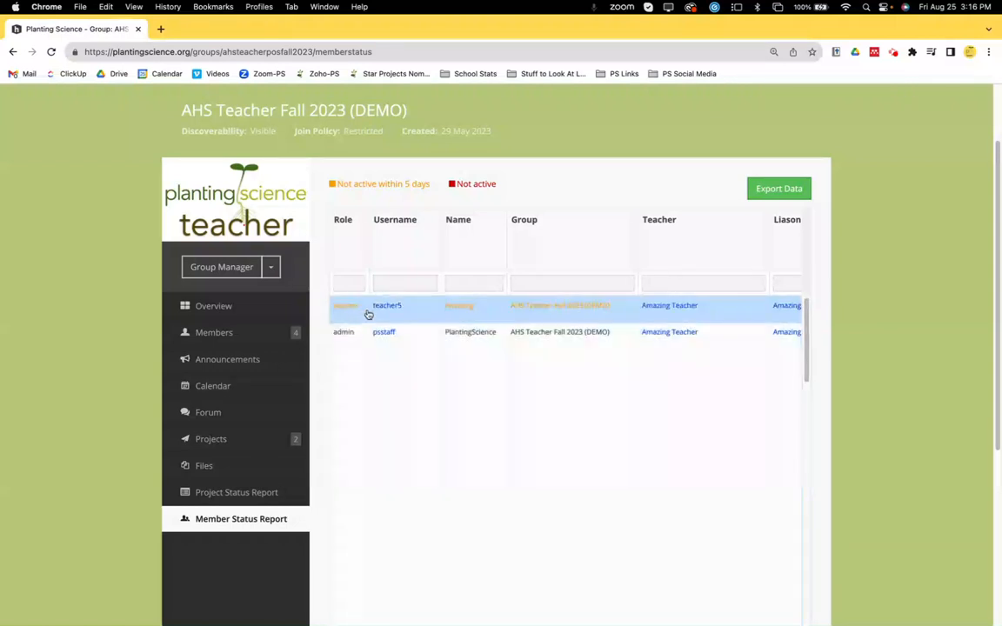
scroll(911, 235, "down", 5)
scroll(874, 254, "up", 1)
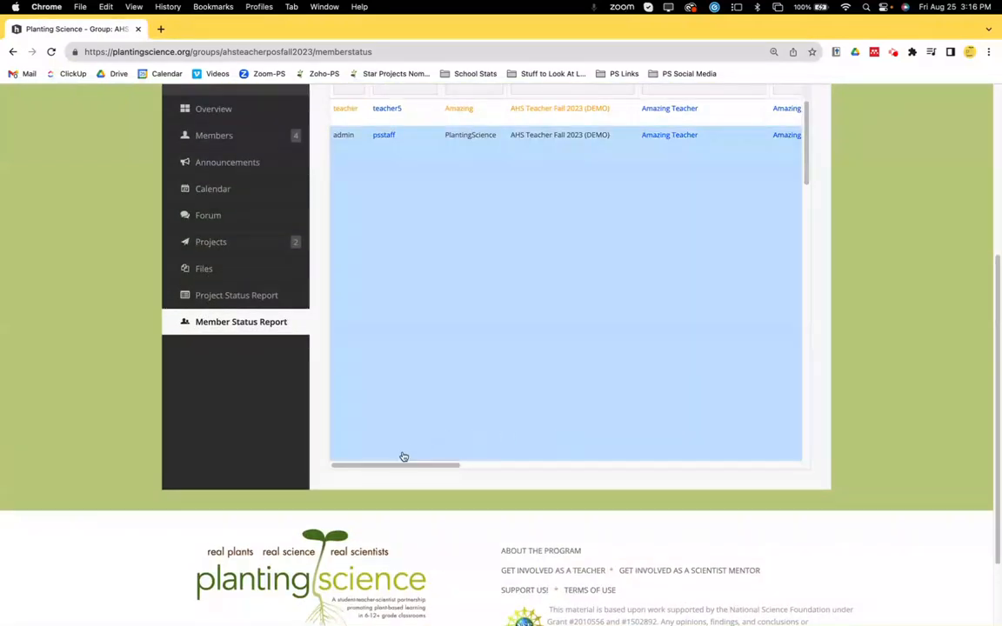
Examine the member report's activity, email, blog post and visit columns, and try the message option for the PlantingScience admin
left_click_drag(394, 467, 564, 443)
scroll(566, 420, "up", 5)
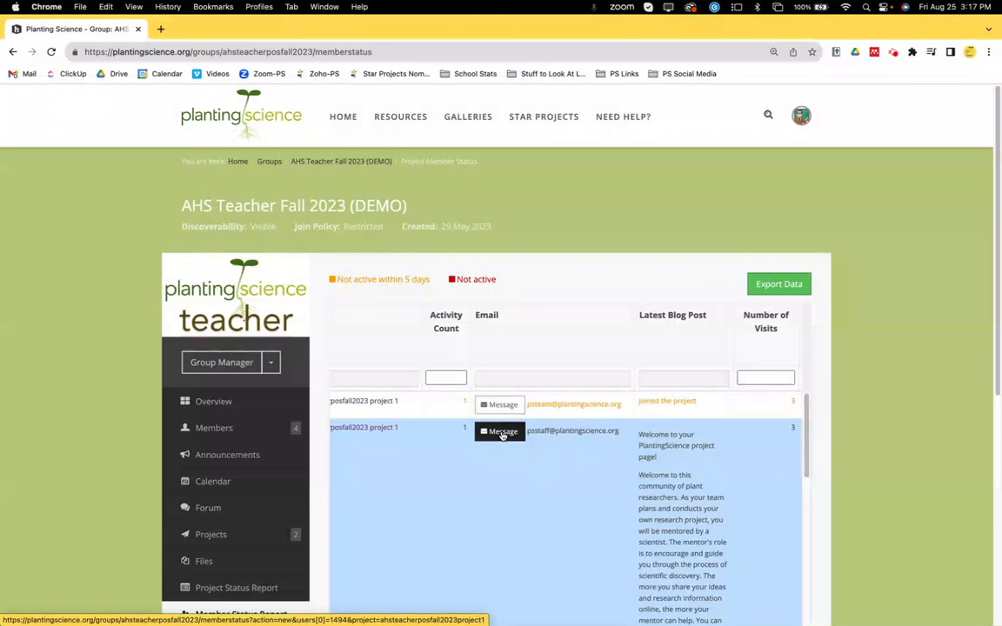
left_click(502, 434)
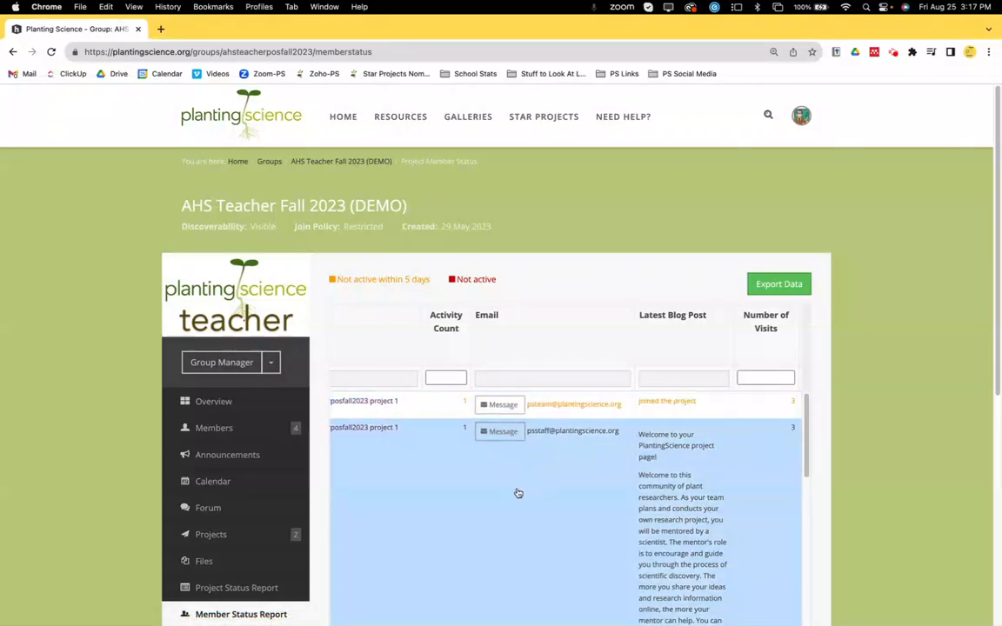
scroll(205, 529, "down", 2)
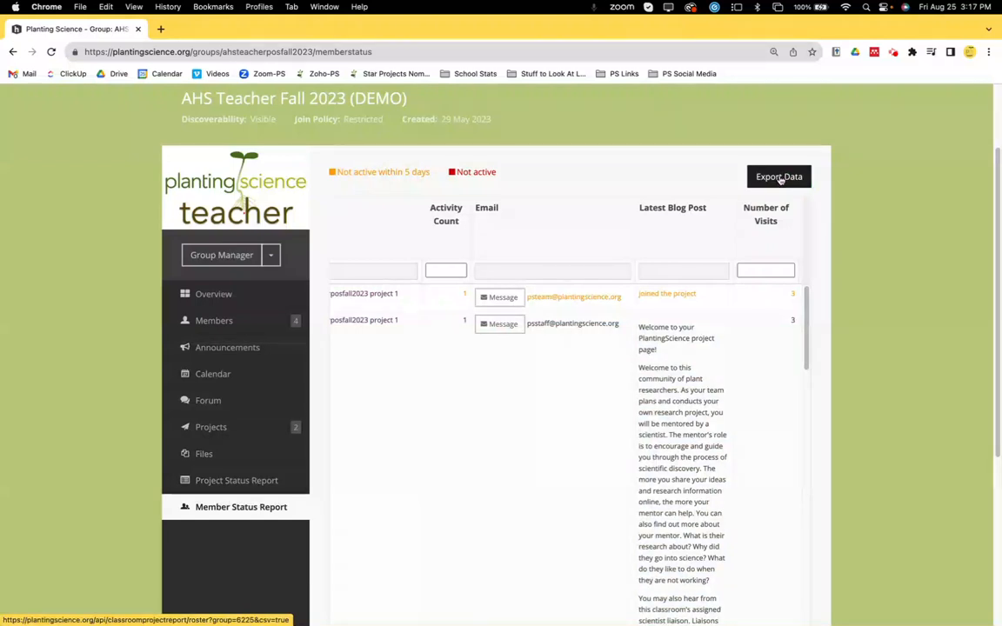
Revisit the group's Project Status Report and return to the group's Overview page
left_click(229, 484)
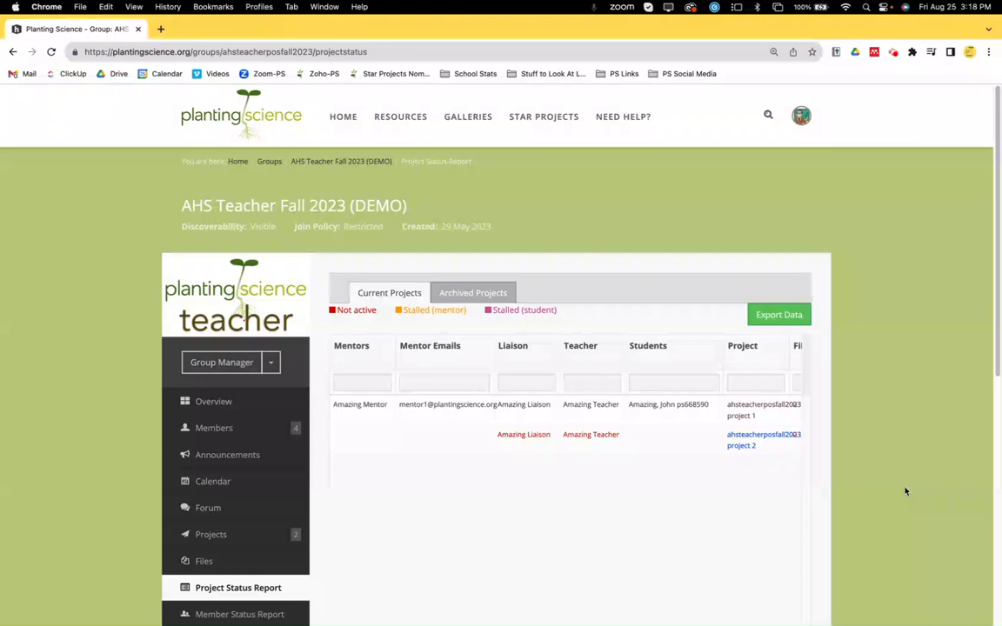
left_click(216, 401)
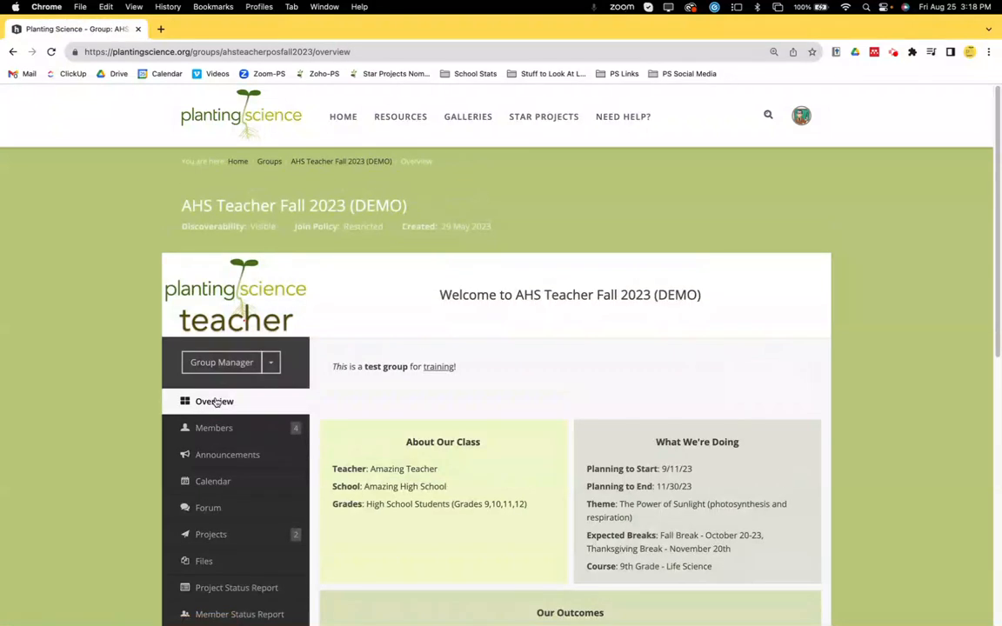
Open the site's Need Help page and review the support options and the next available dates in the PlantingScience Support appointment calendar
left_click(618, 120)
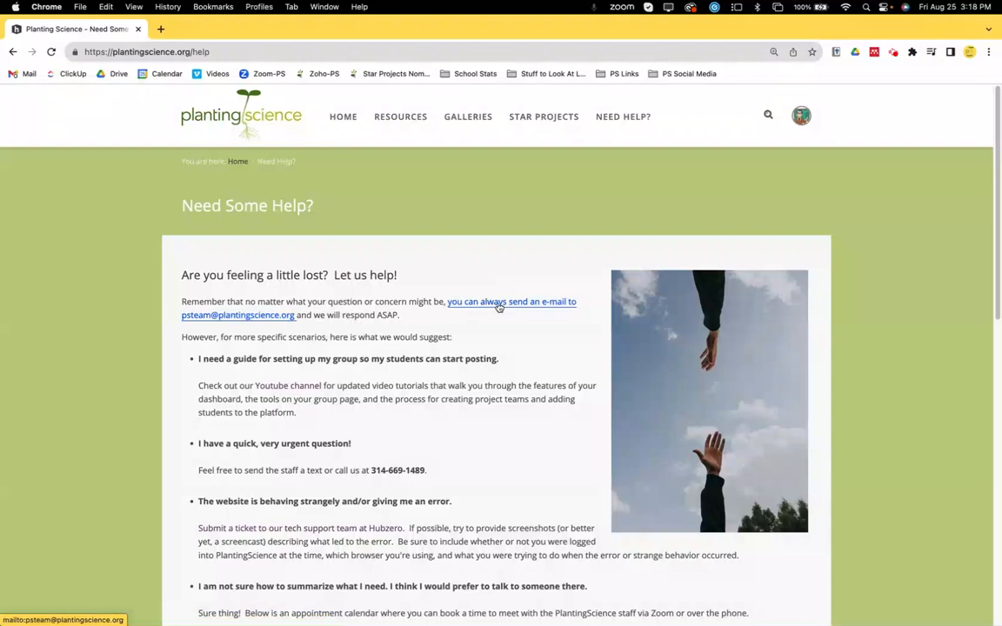
scroll(476, 469, "down", 5)
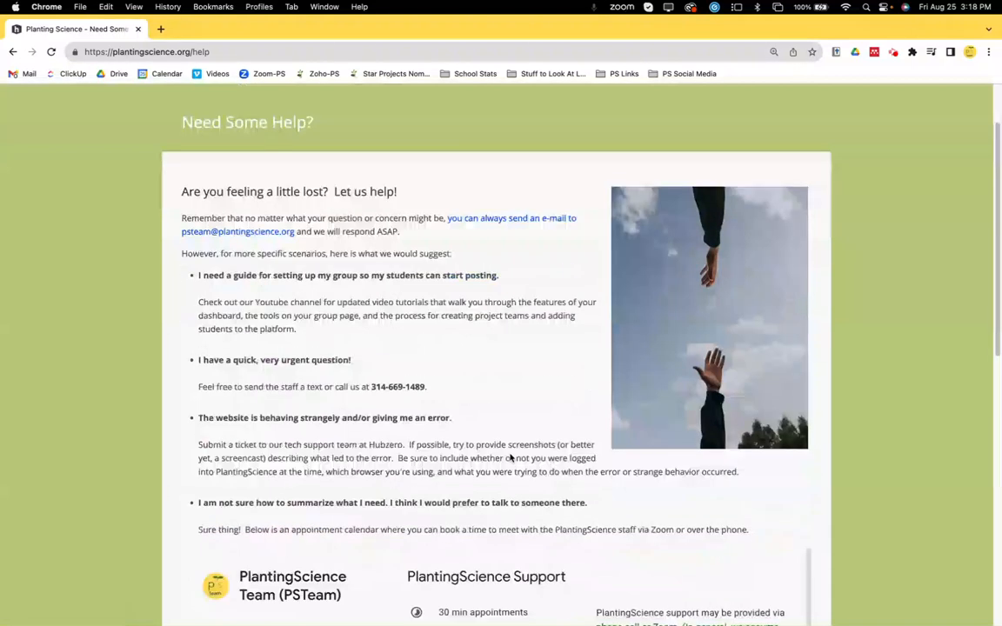
scroll(517, 443, "down", 3)
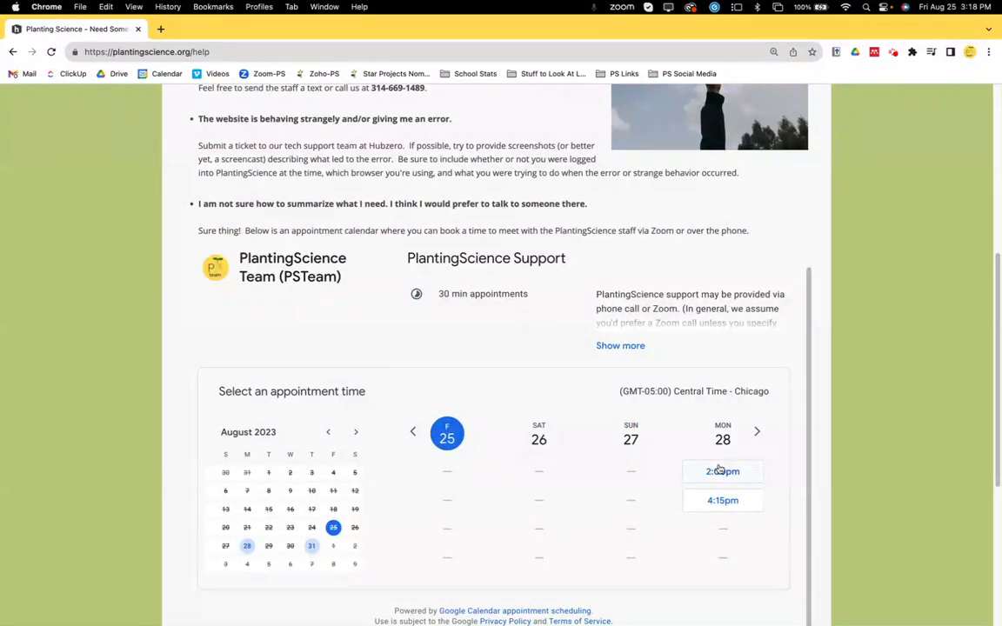
left_click(757, 432)
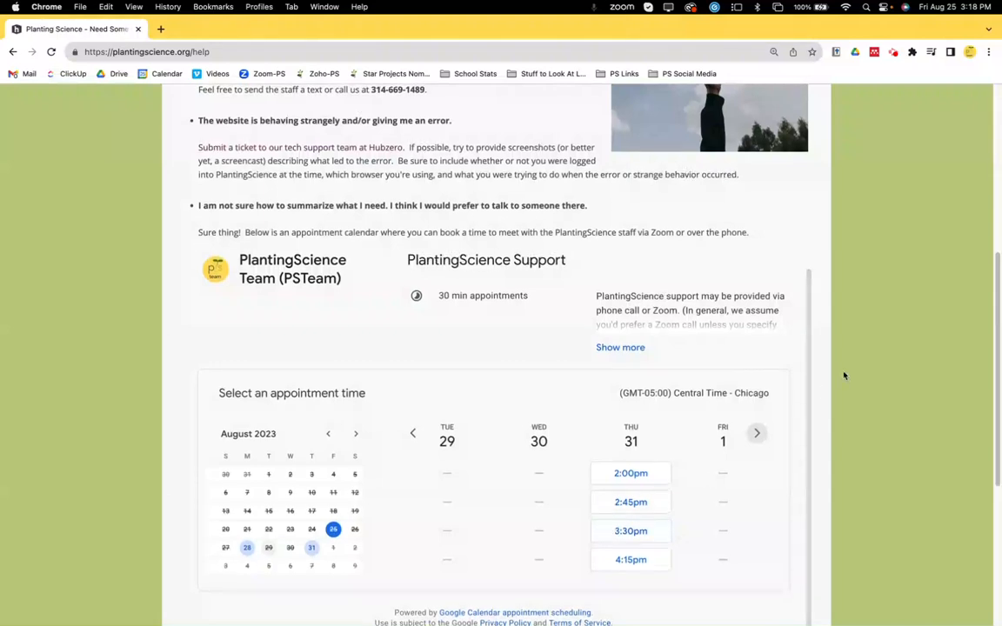
scroll(842, 376, "up", 5)
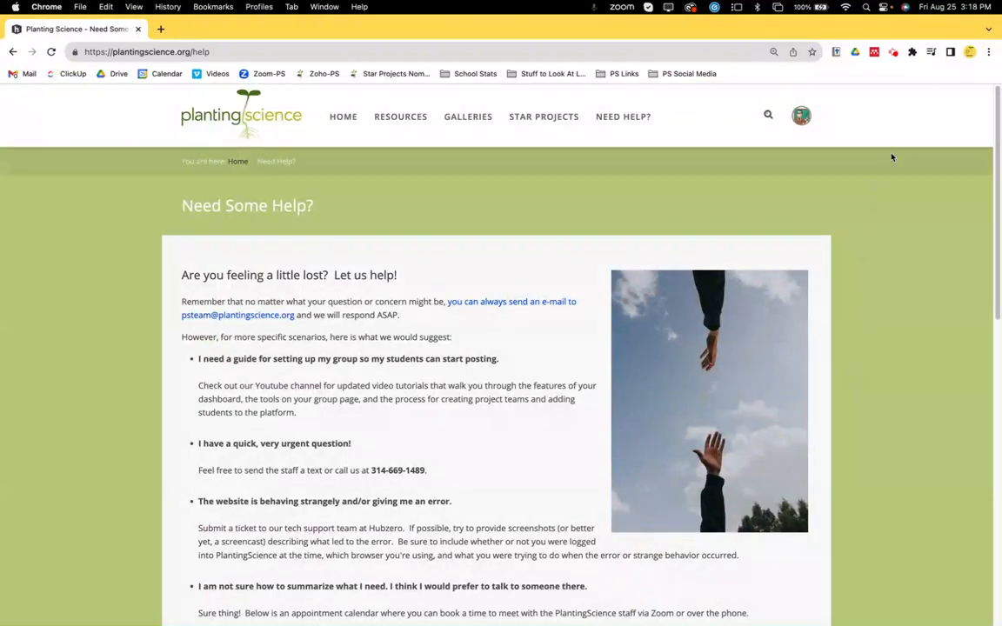